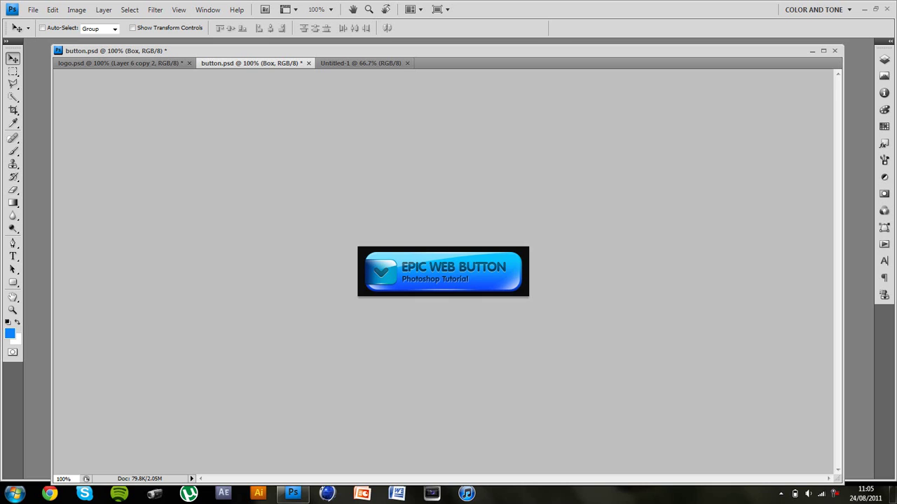
Step: Examine the layer structure of the finished web button in button.psd, including the Icon group and text layers
click(884, 59)
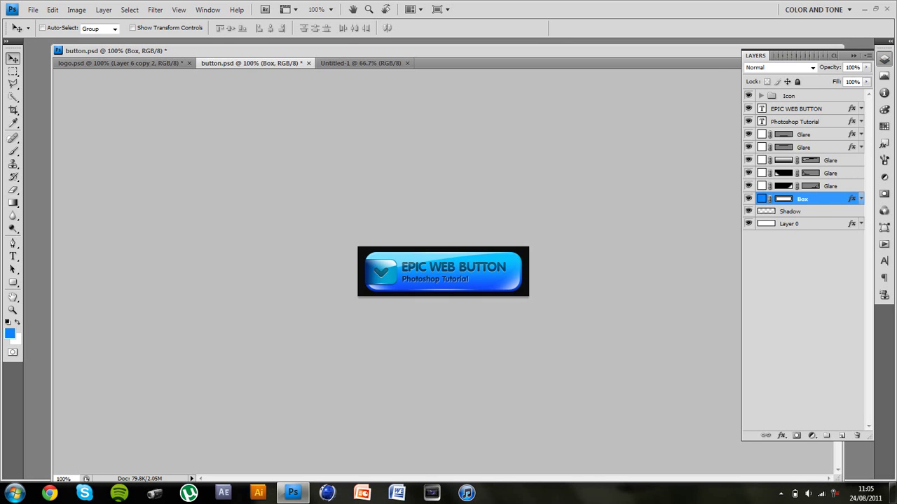
click(761, 95)
click(761, 95)
click(797, 122)
click(796, 108)
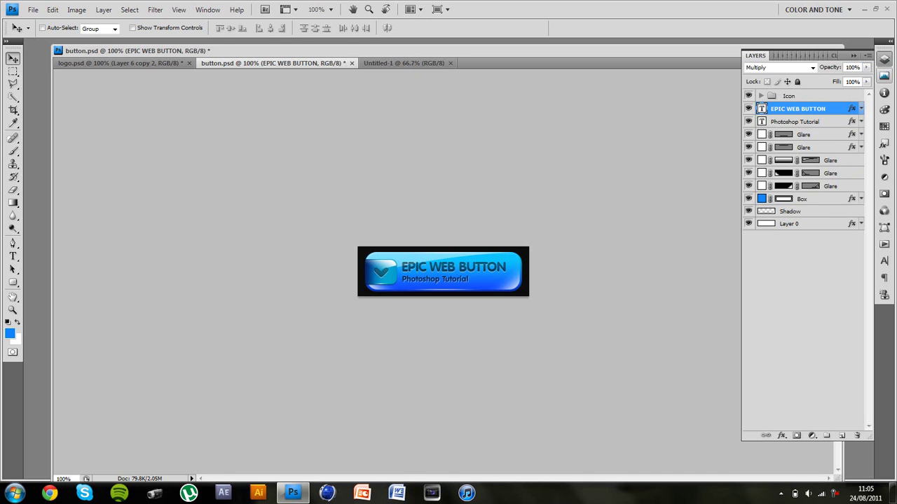
click(884, 59)
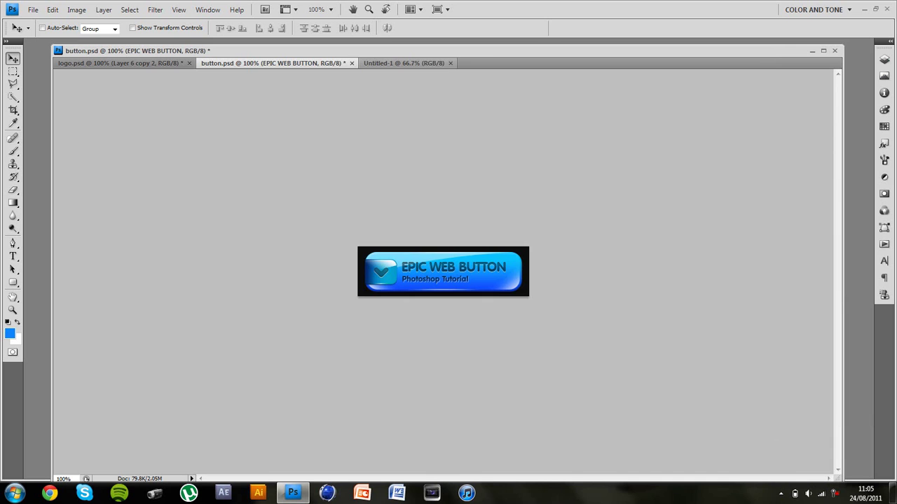
Step: Switch to the Untitled-1 document and fill its background with black as the foreground colour
click(413, 63)
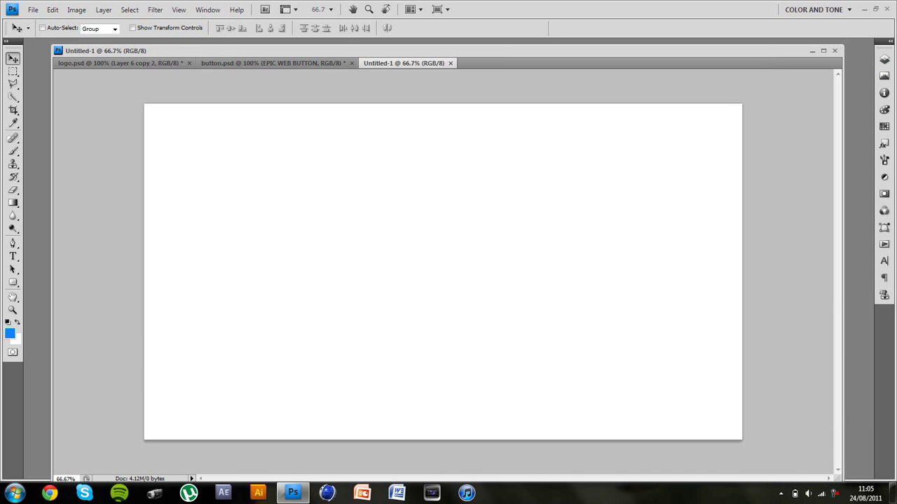
key(x)
click(10, 333)
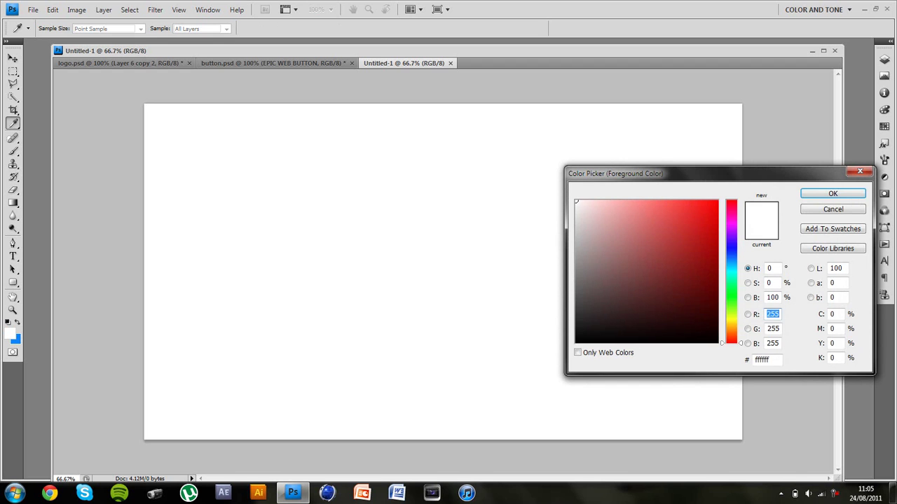
drag(576, 201, 576, 339)
key(Return)
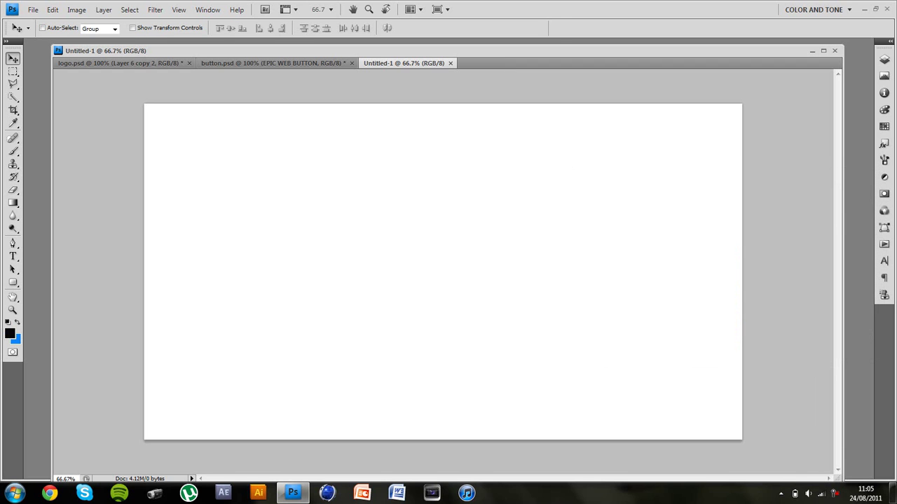
key(alt+BackSpace)
Step: Add a new layer and draw a wide black rounded rectangle with a 17 px corner radius near the canvas centre
click(884, 59)
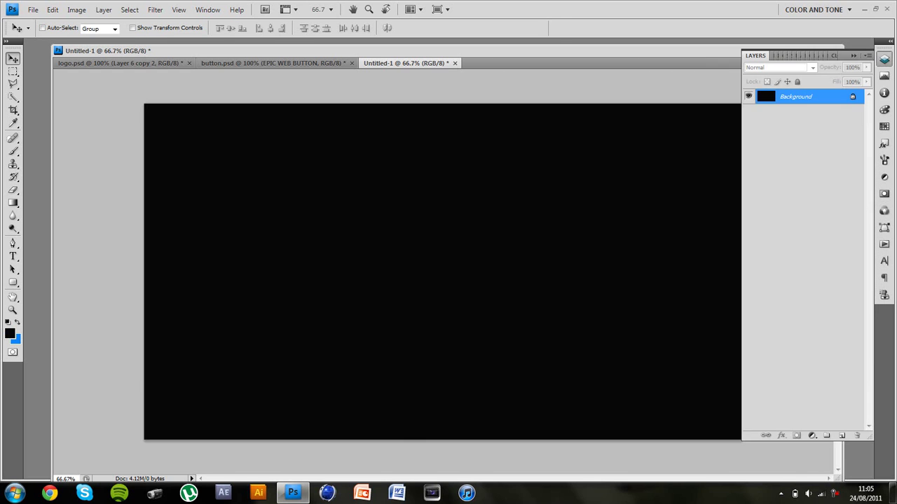
click(841, 436)
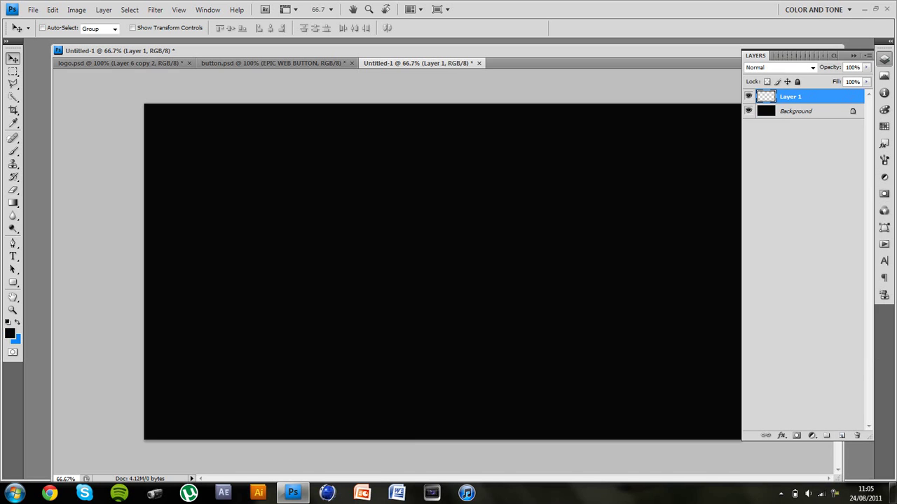
click(13, 282)
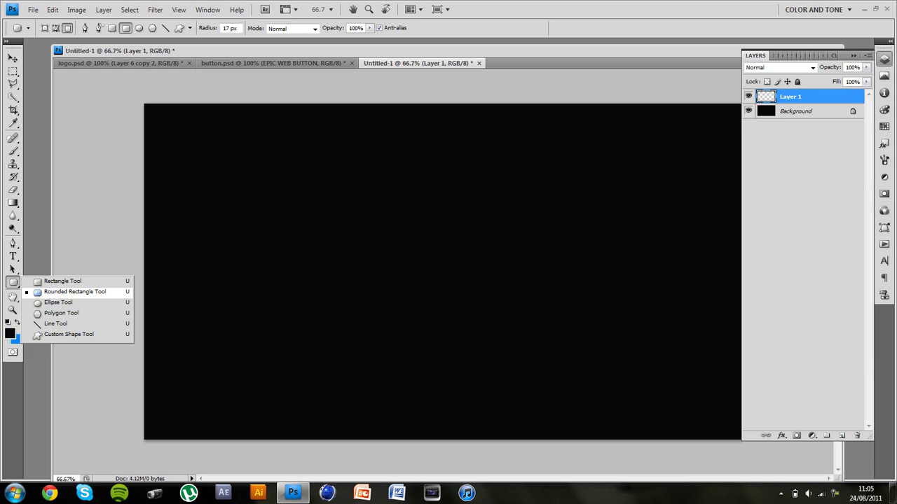
click(75, 291)
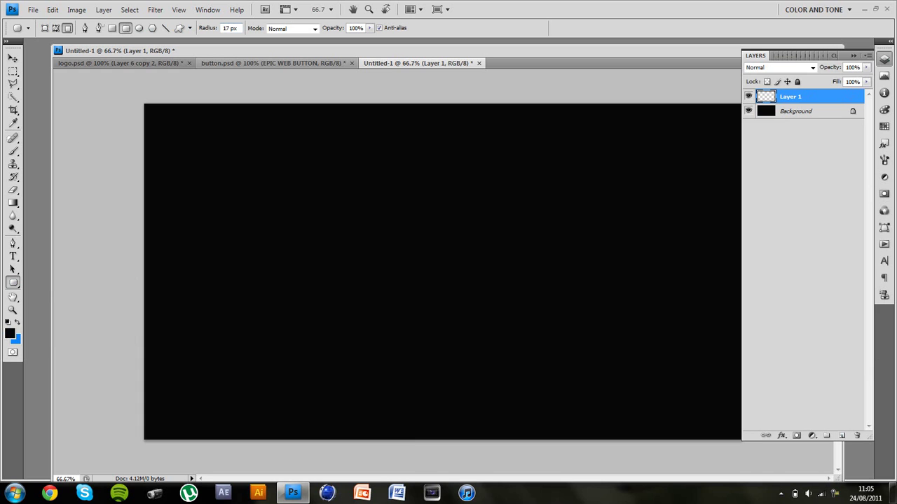
drag(334, 222, 481, 262)
Step: Hide the Background layer and move the rounded rectangle closer to the middle of the canvas
click(13, 58)
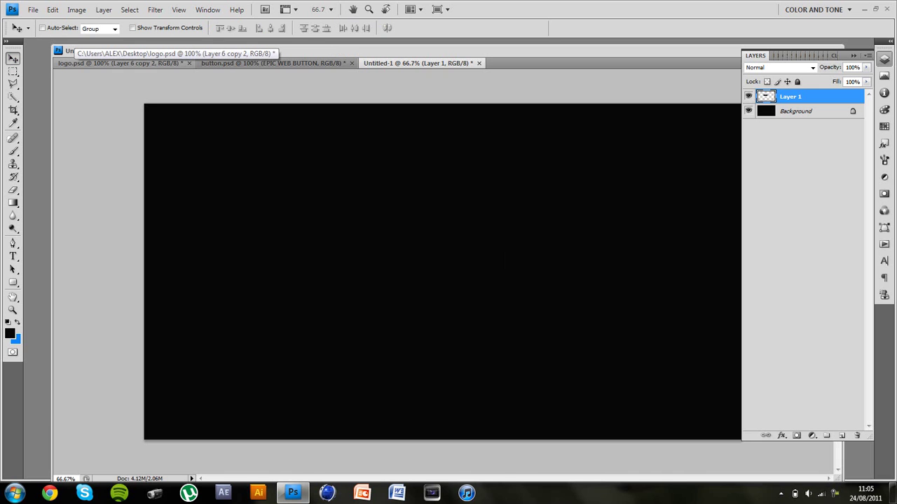
click(748, 111)
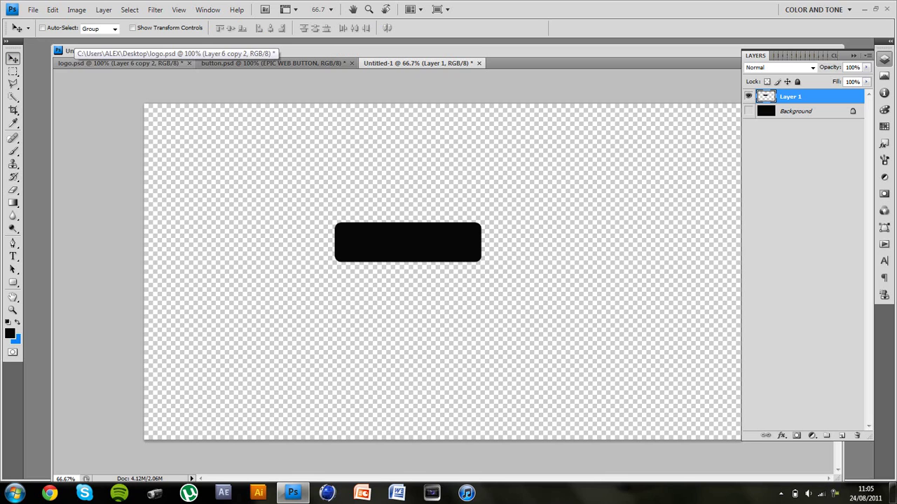
drag(408, 242, 467, 269)
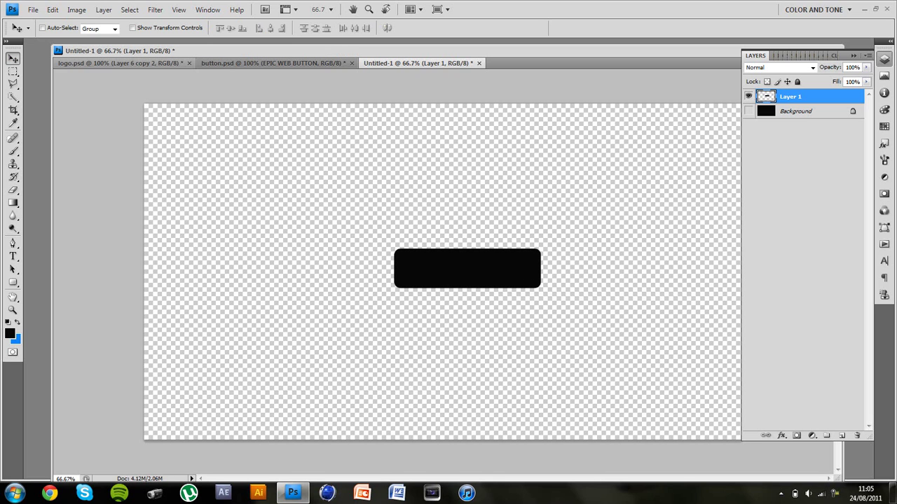
Step: Select the rounded rectangle's pixels on Layer 1 and fill them with the blue 0084ff
key(x)
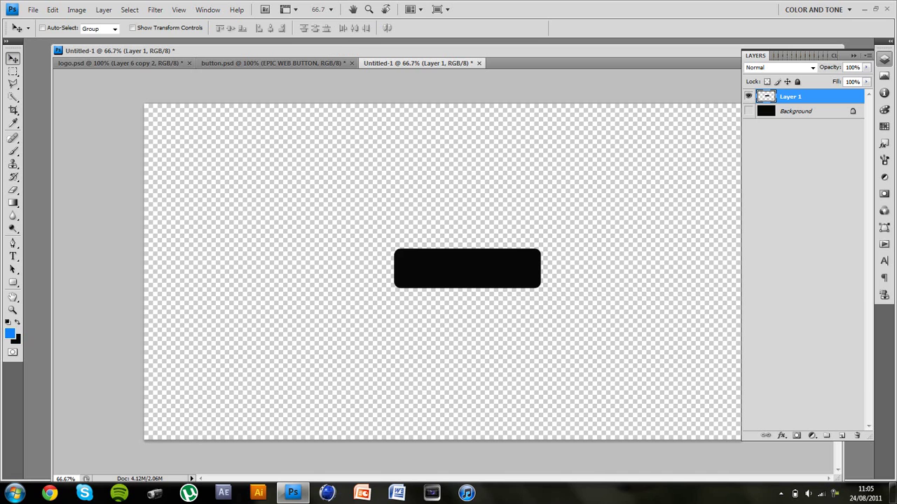
click(10, 333)
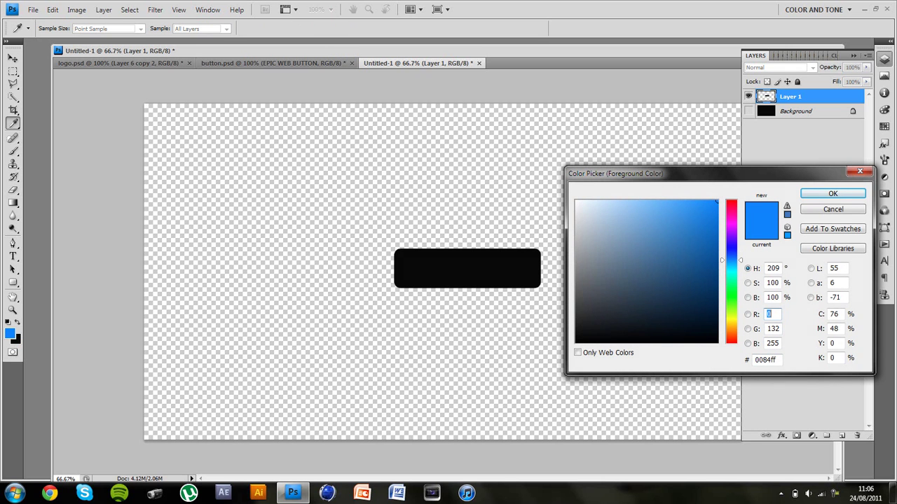
key(Return)
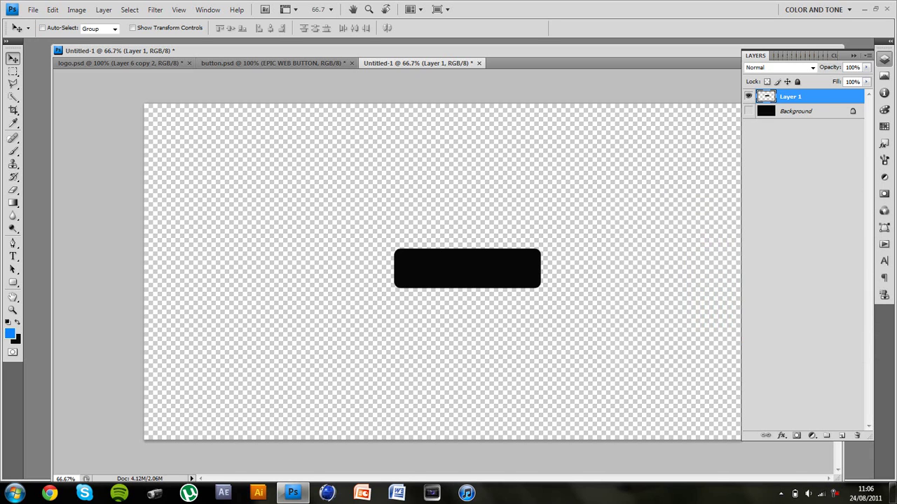
ctrl+click(766, 96)
key(alt+BackSpace)
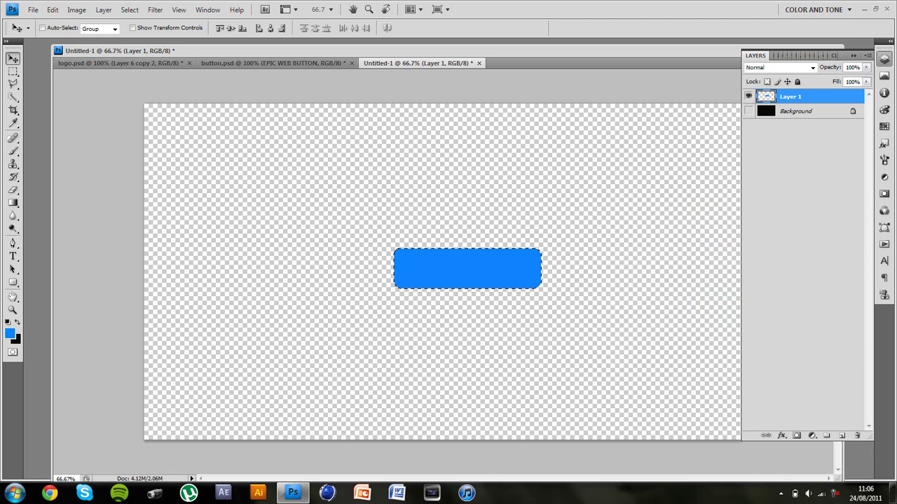
Step: Make the Background layer visible again and deselect the rounded rectangle
click(748, 110)
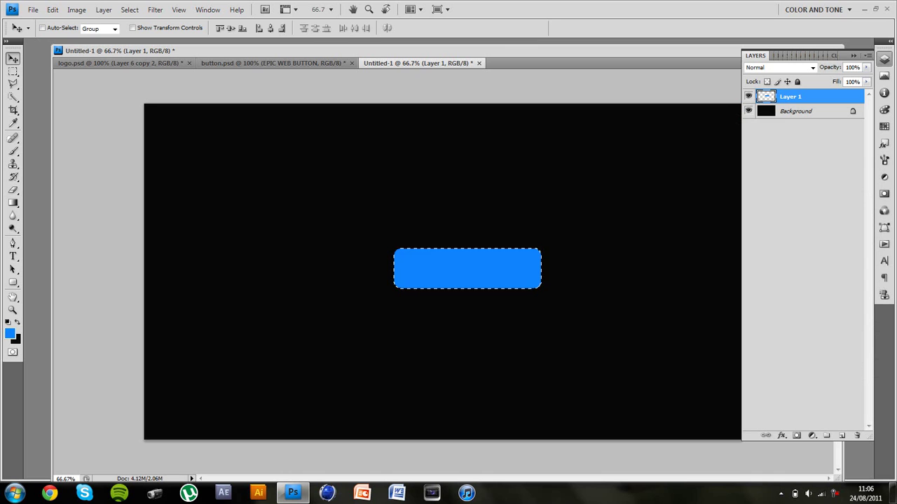
key(m)
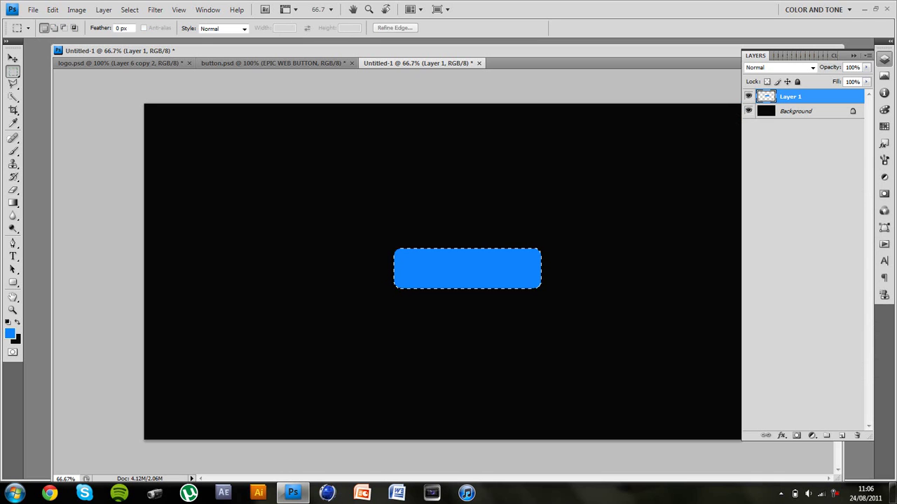
key(ctrl+d)
click(13, 58)
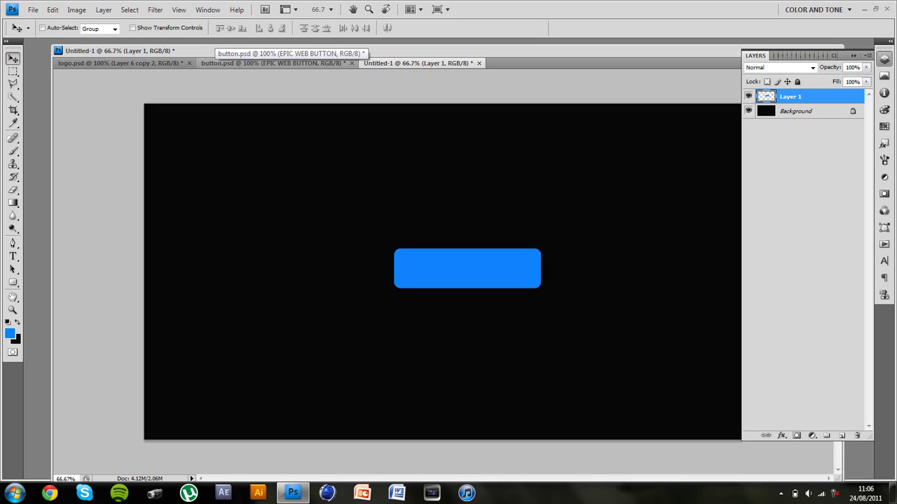
Step: Add a black-to-white Gradient Overlay to Layer 1 with the Overlay blend mode and 50% opacity
double_click(819, 96)
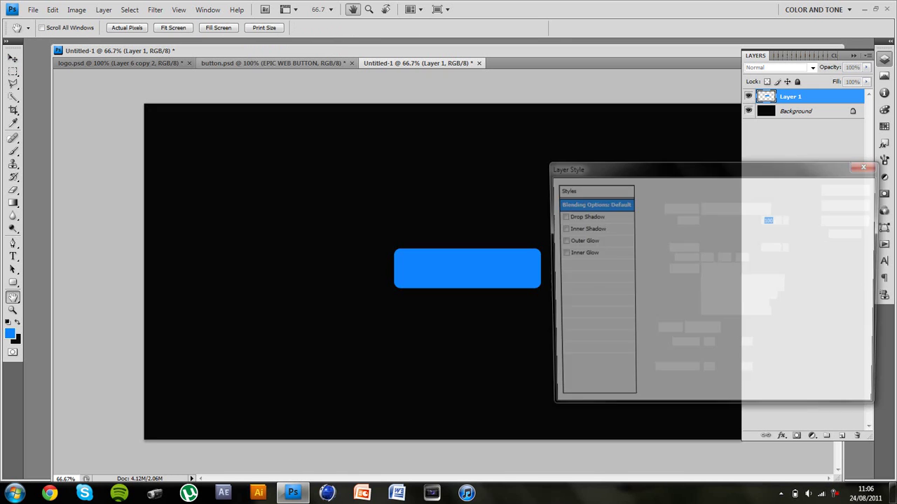
click(586, 326)
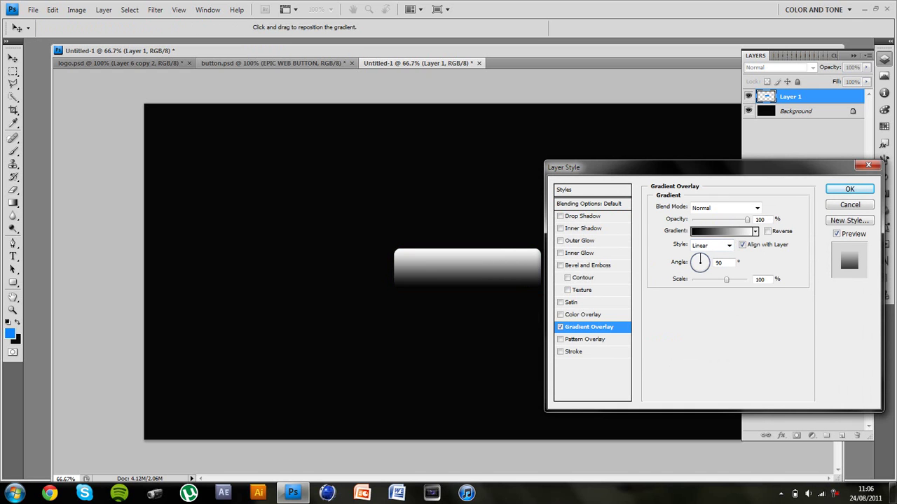
click(725, 208)
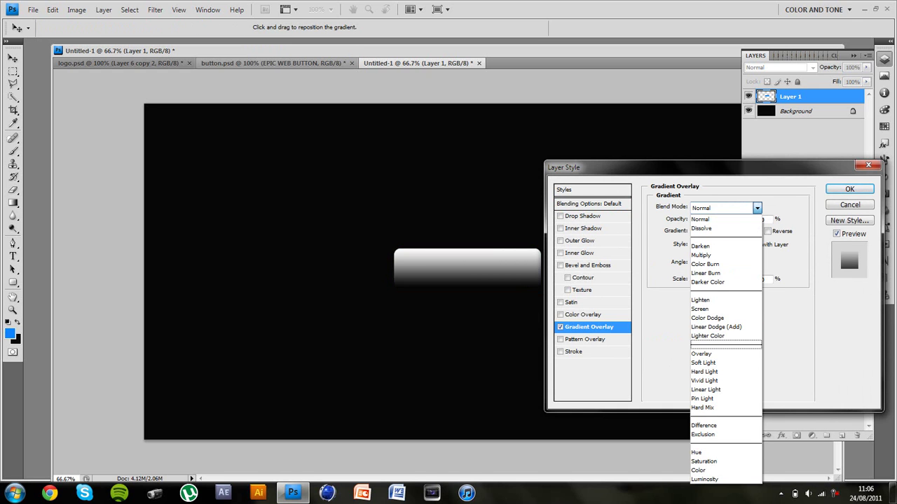
key(Return)
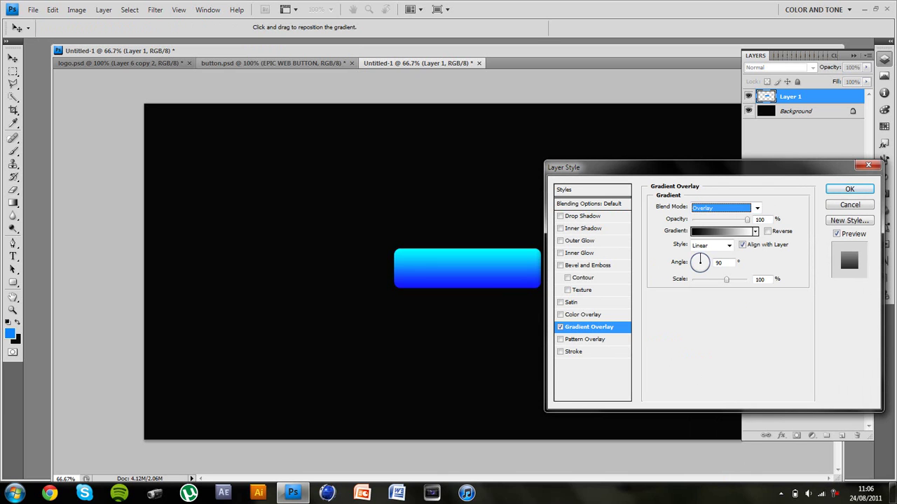
key(Tab)
text(50)
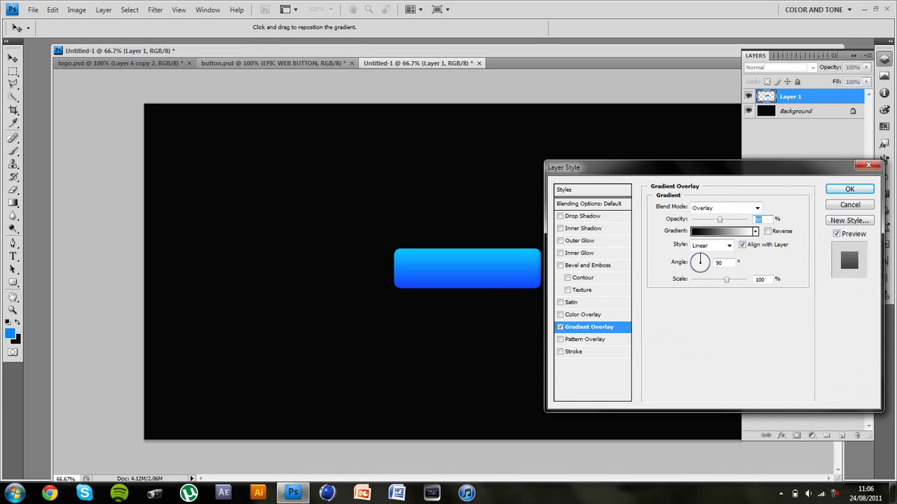
key(Tab)
key(Tab)
text(80)
Step: Add a Bevel and Emboss effect to Layer 1 with 33% highlight opacity and 24% shadow opacity
click(587, 266)
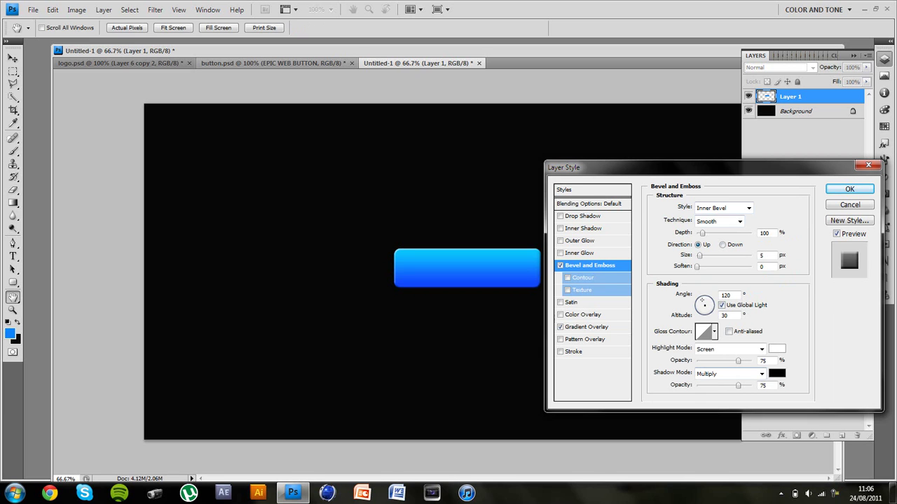
text(33)
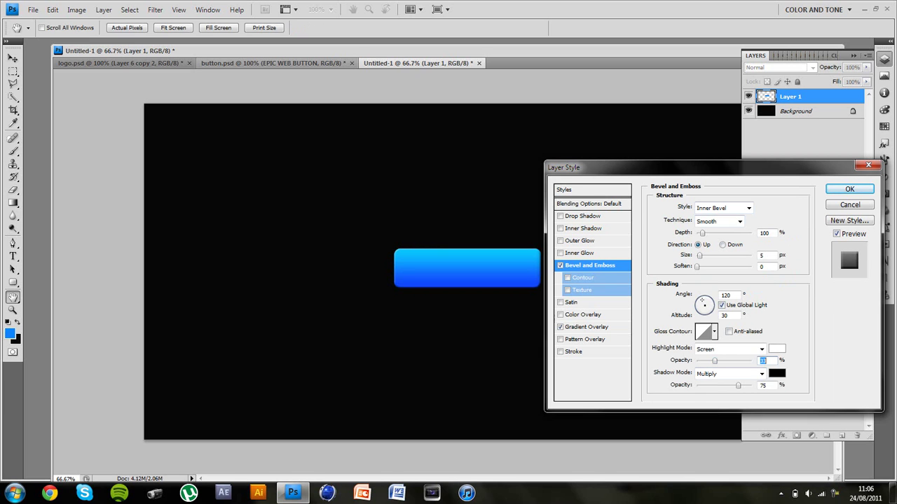
key(Tab)
text(24)
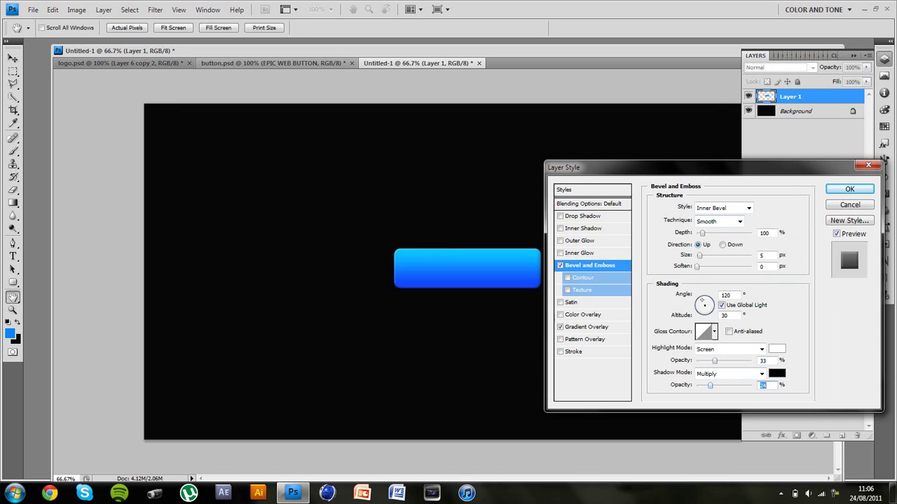
Step: Add an Inner Shadow to Layer 1 with 31% opacity and a global light angle of -90°
click(584, 228)
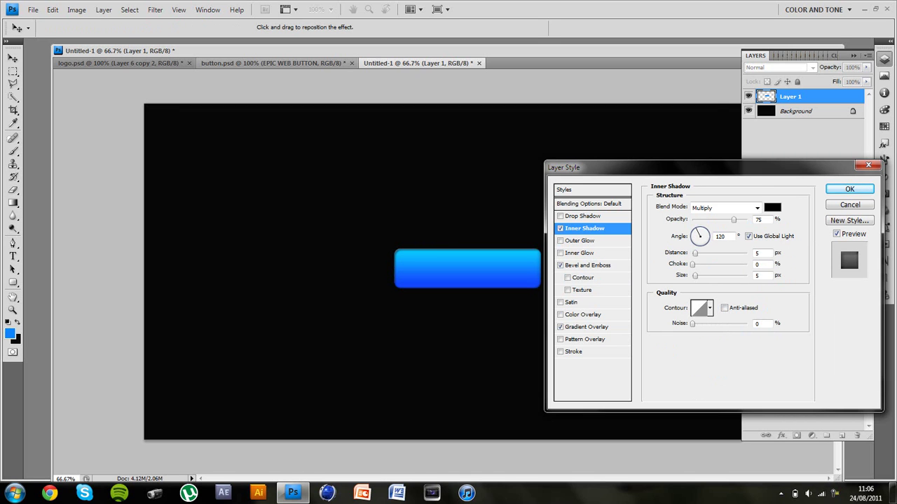
text(29)
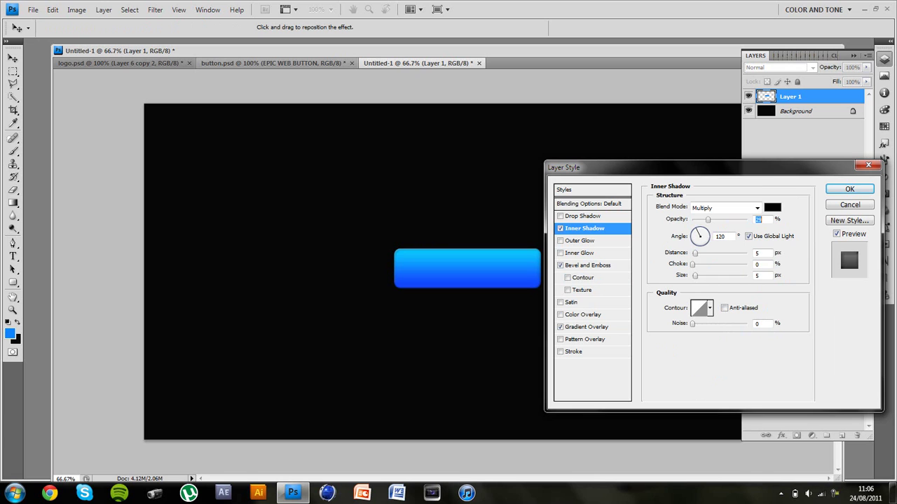
key(Up)
drag(703, 245, 700, 245)
key(Tab)
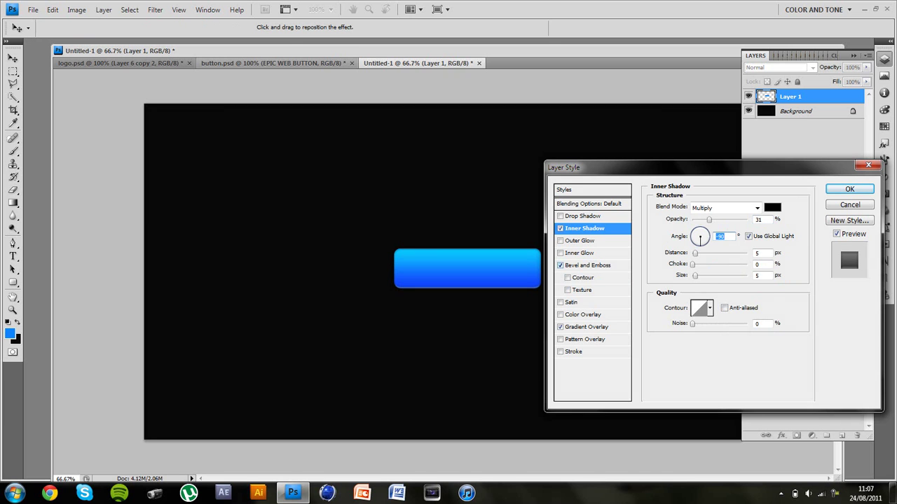
Step: Raise the shadow opacity of the Bevel and Emboss effect to 39%
click(587, 266)
mouse_move(709, 385)
mouse_down()
mouse_move(697, 386)
mouse_move(712, 385)
mouse_up()
key(shift+Up)
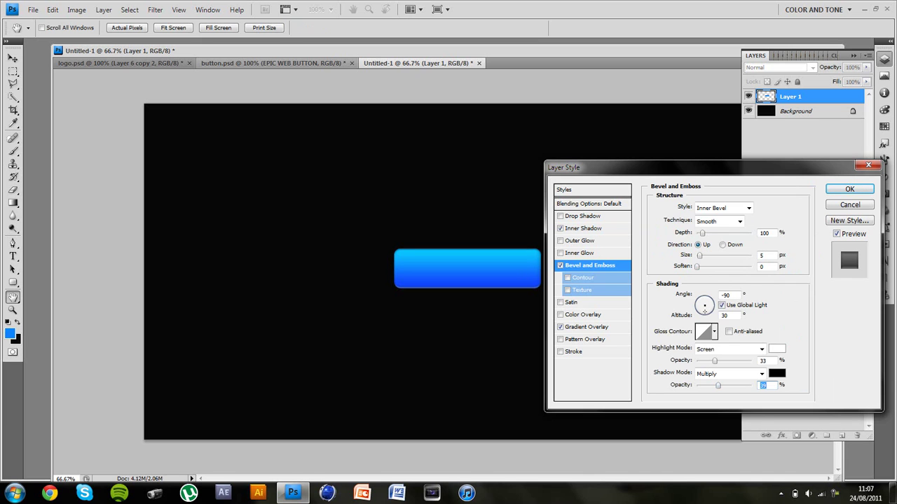
Step: Raise the opacity of the Inner Shadow effect to about 83%
key(ctrl+2)
key(Up)
key(Up)
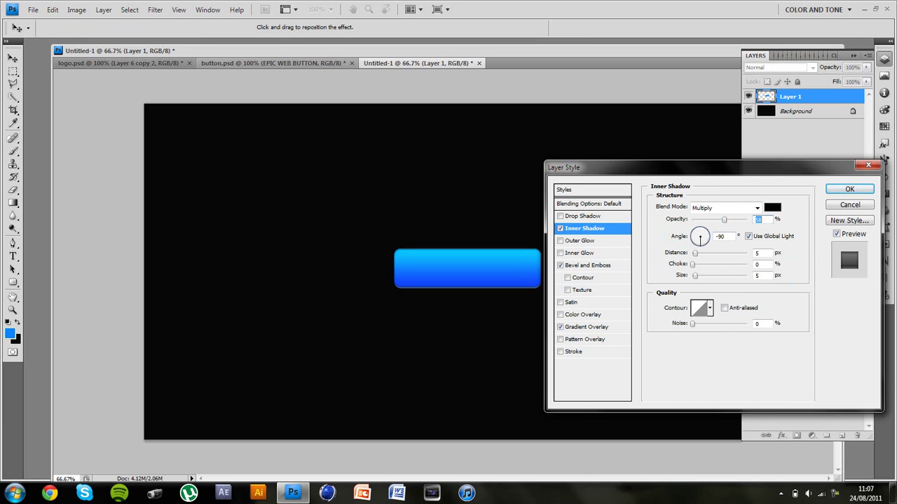
key(shift+Up)
key(shift+Up)
key(shift+Up)
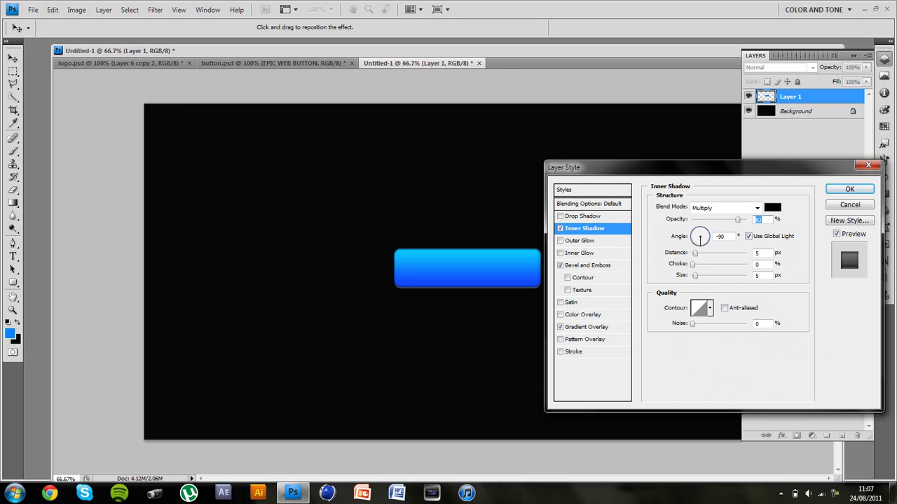
Step: Add a Drop Shadow effect to Layer 1 with 75% opacity, 5 px distance and 5 px size
click(582, 215)
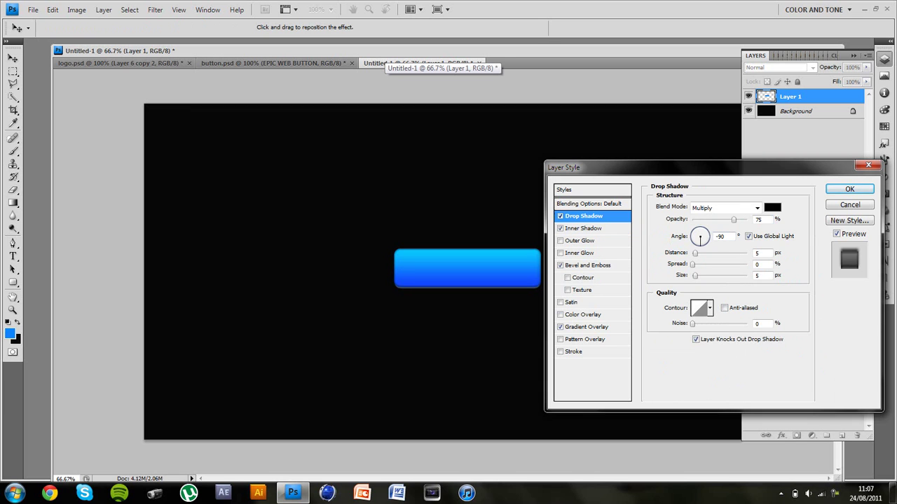
click(849, 189)
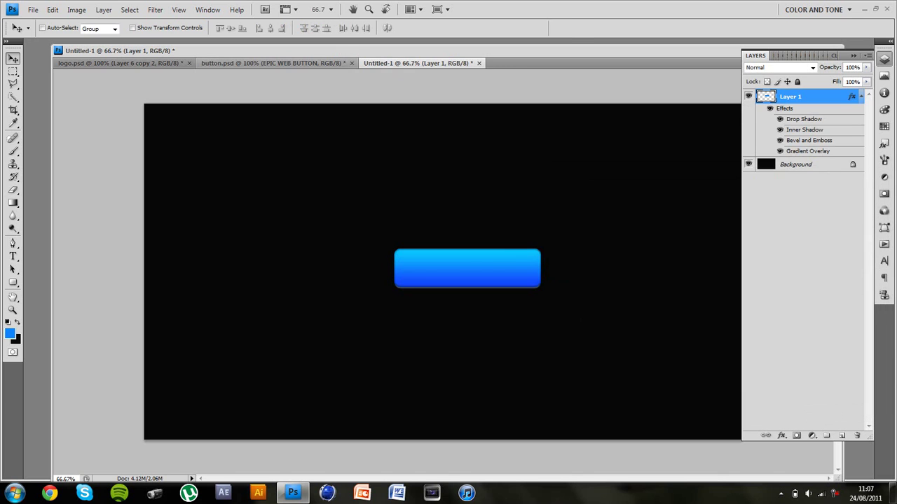
Step: Match Layer 1's Inner Shadow to the Box layer in button.psd: 40% opacity, 2 px distance and 4 px size
key(ctrl+shift+Tab)
double_click(837, 198)
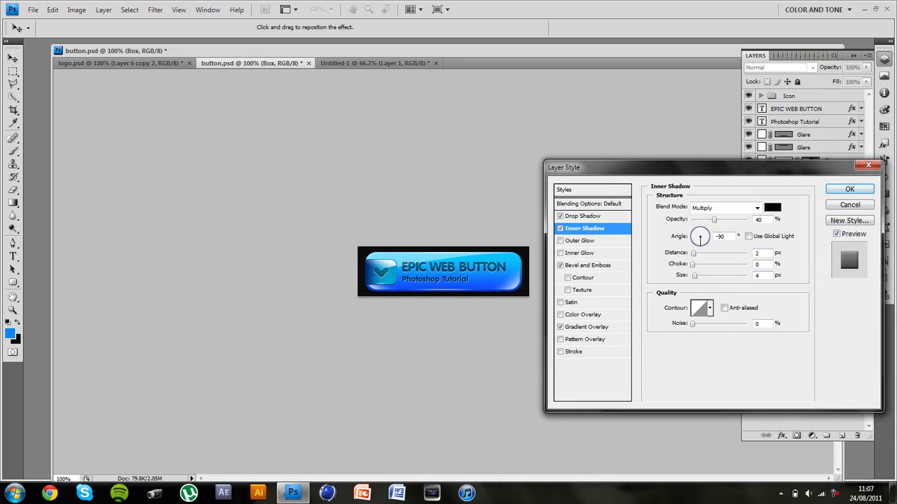
key(Return)
click(415, 63)
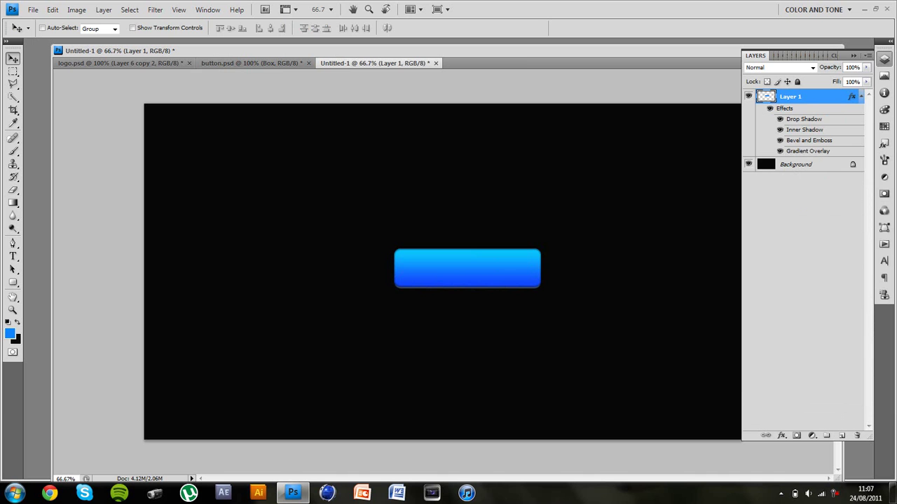
double_click(804, 130)
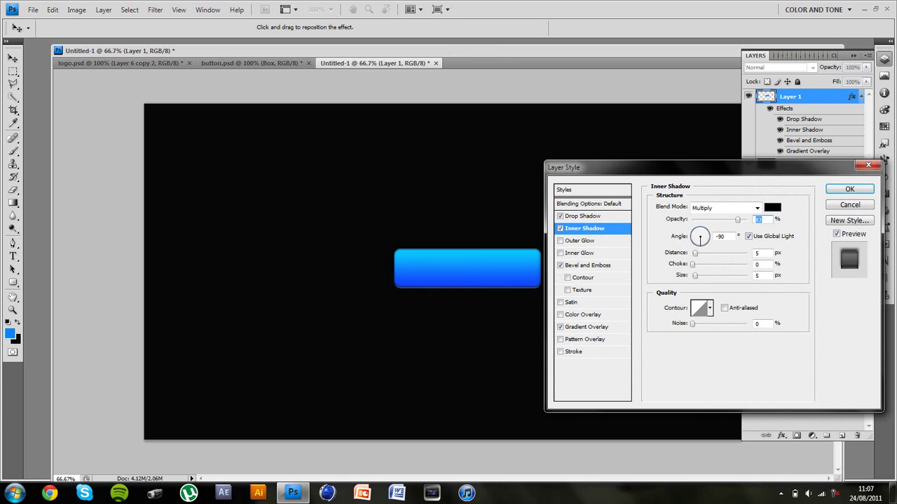
text(40)
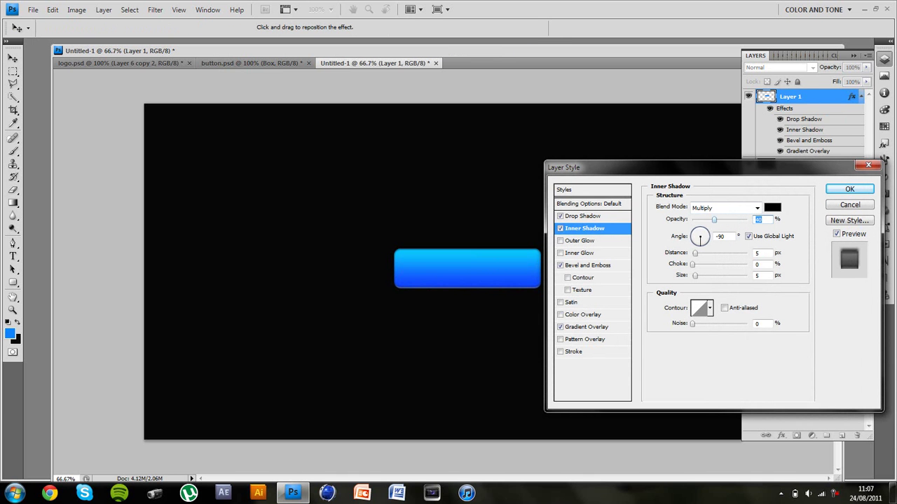
double_click(761, 253)
text(2)
key(Tab)
key(Tab)
text(4)
click(849, 188)
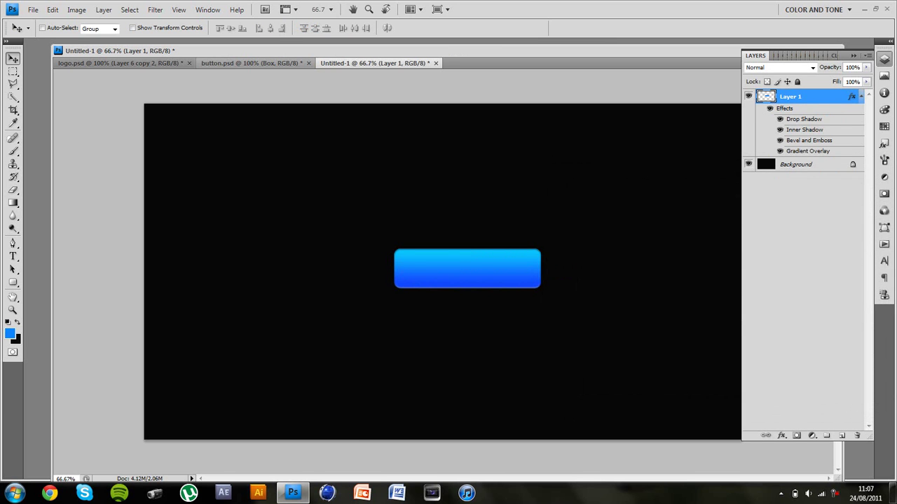
Step: Match Layer 1's Bevel and Emboss opacities to the Box layer in button.psd: 28% highlight and 17% shadow
click(251, 63)
double_click(830, 199)
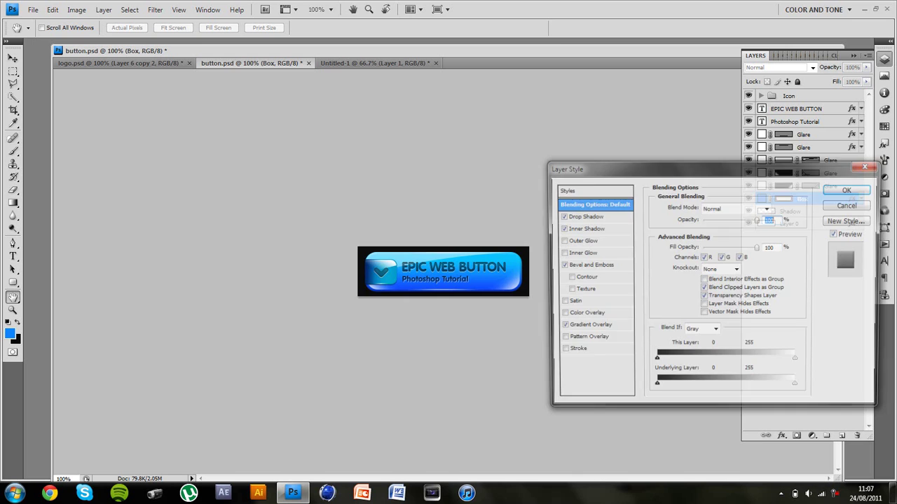
click(587, 266)
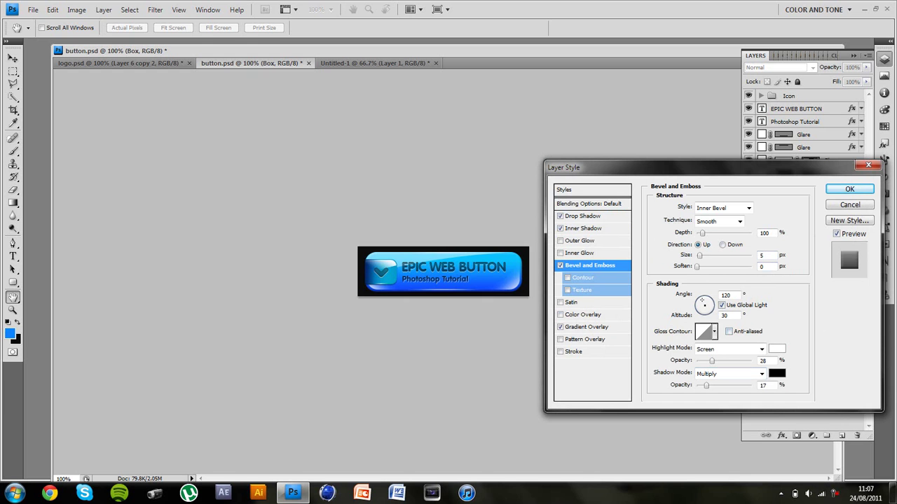
click(850, 205)
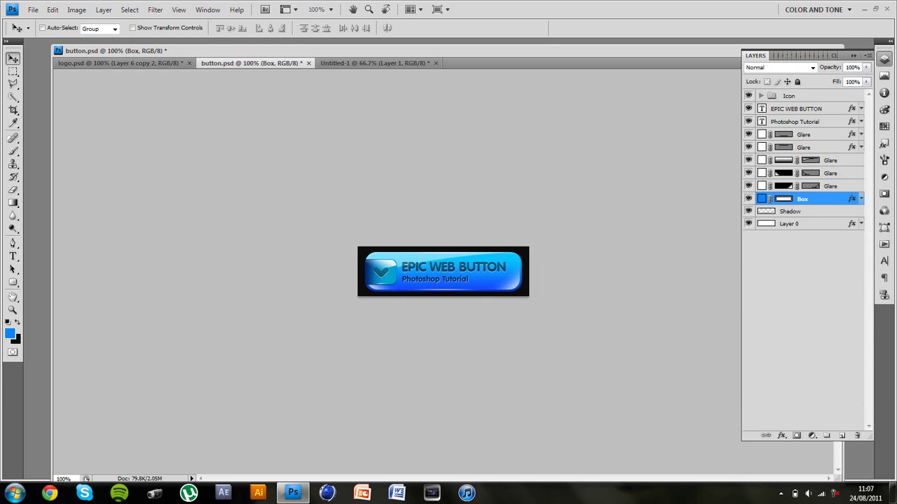
click(375, 63)
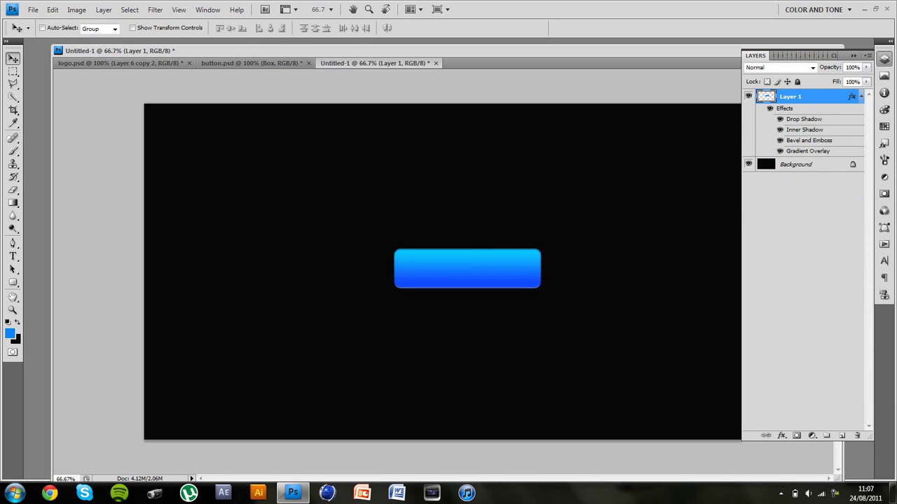
double_click(809, 141)
double_click(763, 360)
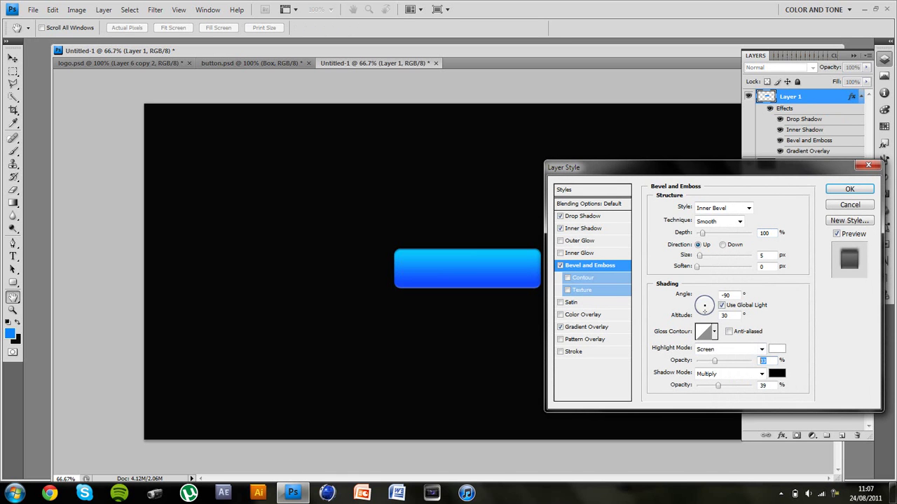
text(28)
double_click(763, 385)
text(17)
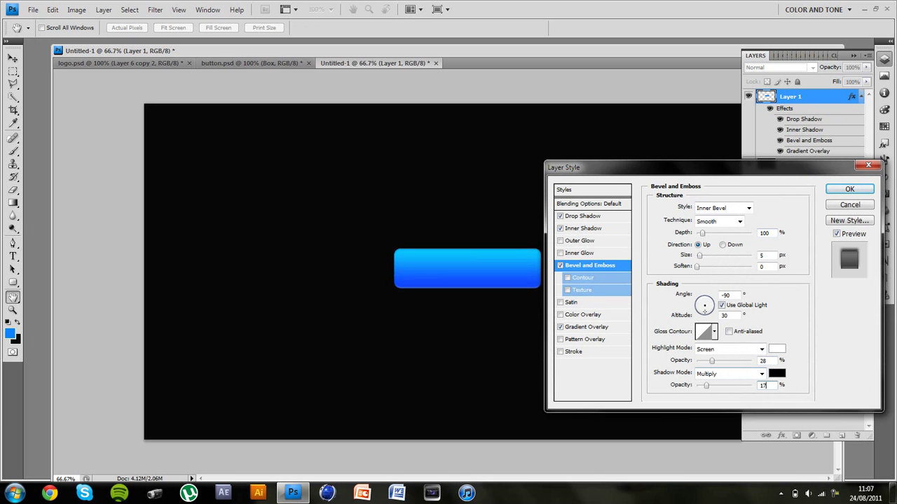
Step: Set the global light angle of Layer 1's Bevel and Emboss to 120° and reduce the bevel size by one pixel
double_click(763, 385)
double_click(726, 295)
text(120)
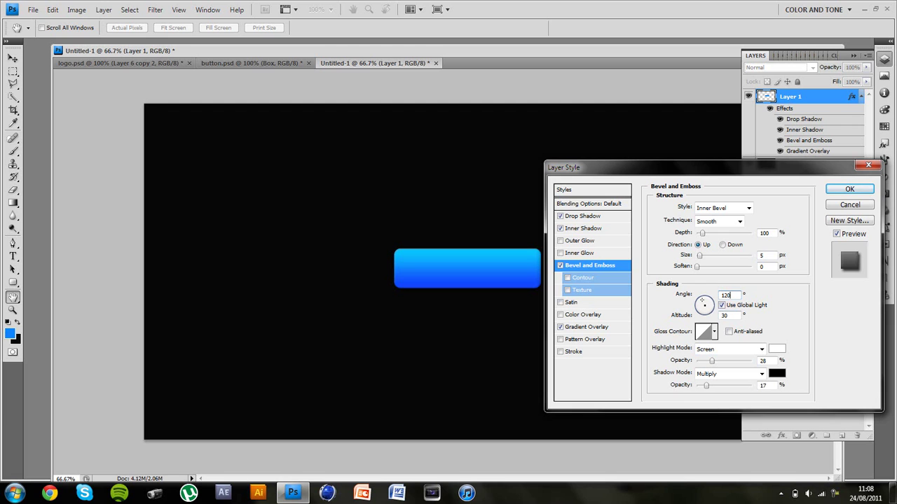
double_click(726, 295)
click(764, 256)
key(Down)
key(Return)
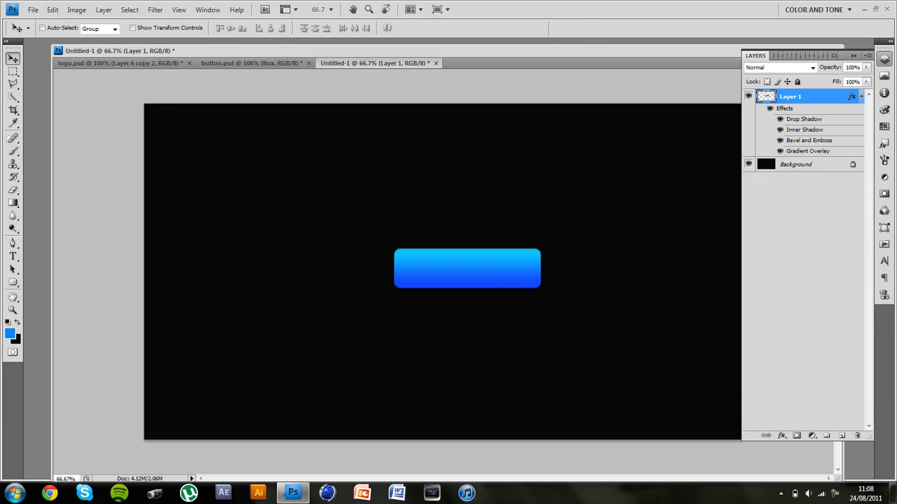
Step: Nudge the blue rounded rectangle leftward and slightly down toward the centre of the canvas
key(F7)
key(Down)
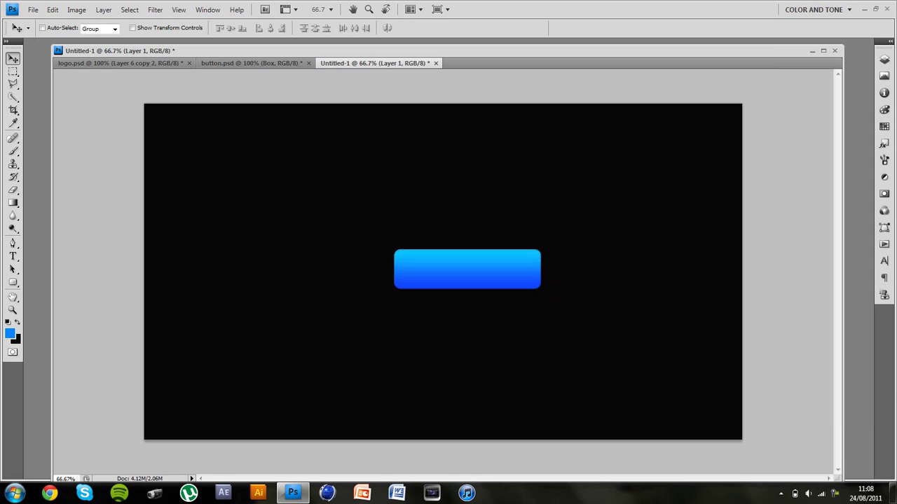
key(Left)
key(Left)
key(Left)
key(Left)
key(Left)
key(Left)
key(Left)
key(Left)
key(Down)
key(Down)
key(Down)
key(Left)
key(Left)
key(Down)
key(Down)
key(Down)
key(Down)
key(Down)
key(Left)
key(Left)
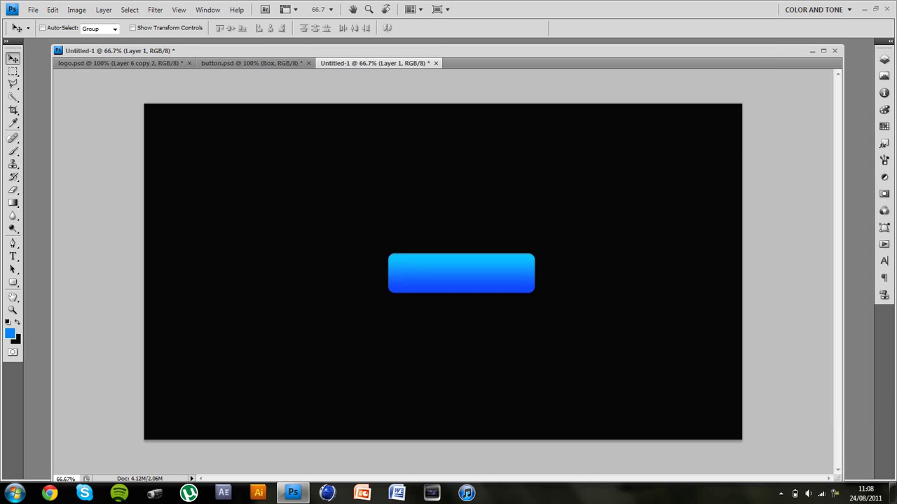
key(Down)
key(Down)
key(Left)
key(Left)
key(Left)
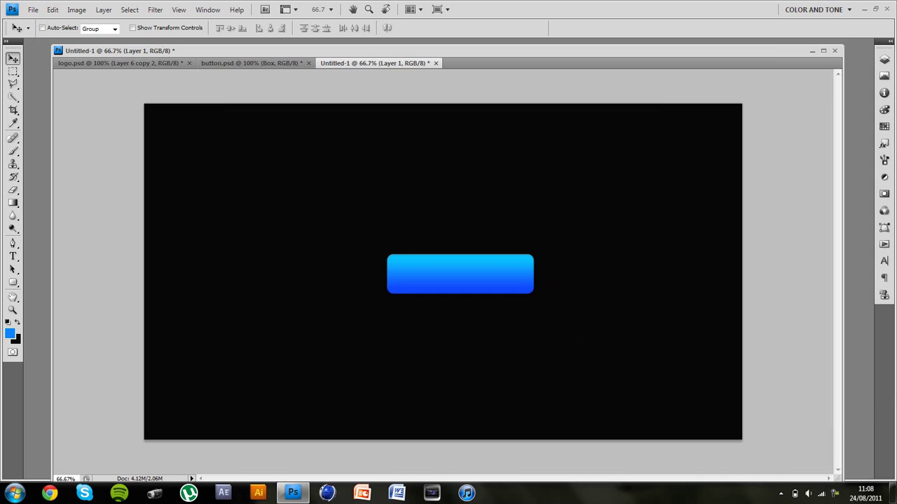
Step: Collapse the effects list of Layer 1 and rename the layer to "box"
click(884, 59)
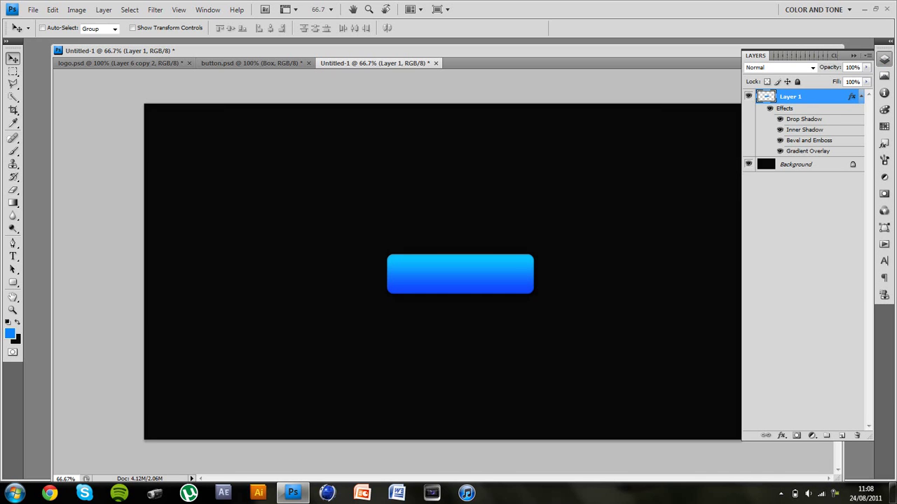
click(861, 96)
double_click(790, 96)
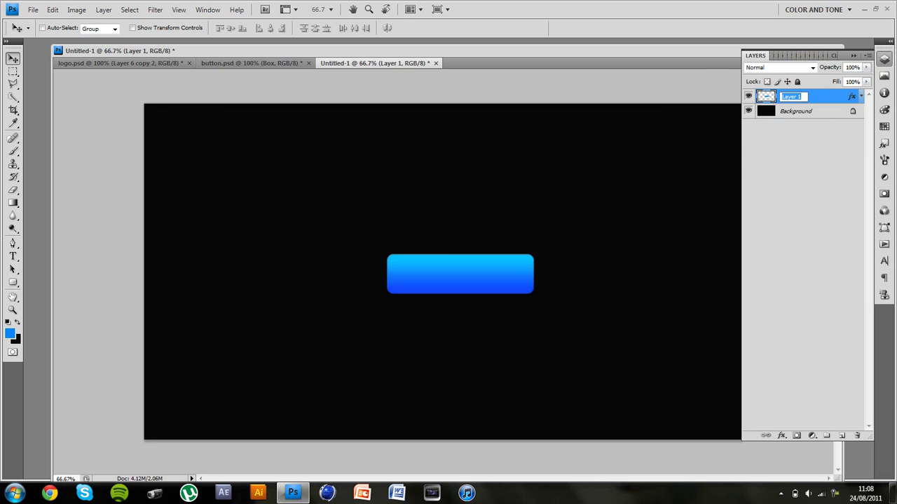
text(box)
key(Return)
Step: Create a new layer above box and load the box's outline as a slightly contracted selection
click(841, 435)
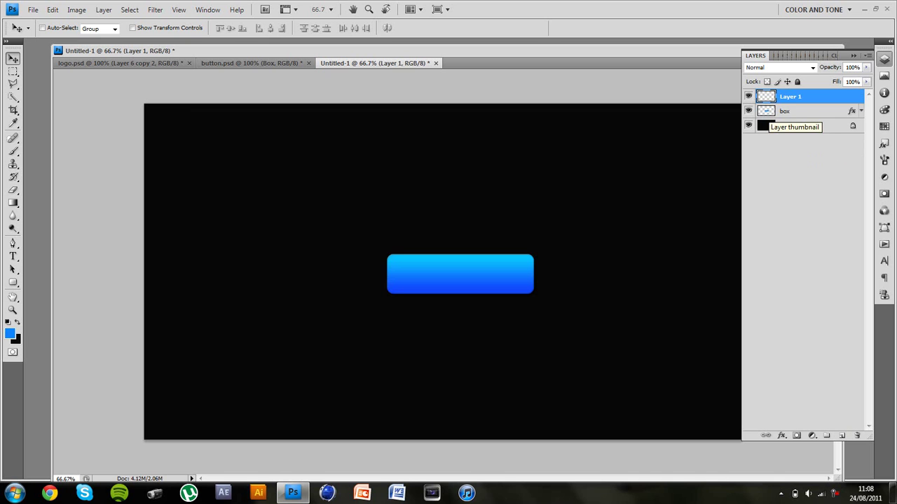
ctrl+click(766, 111)
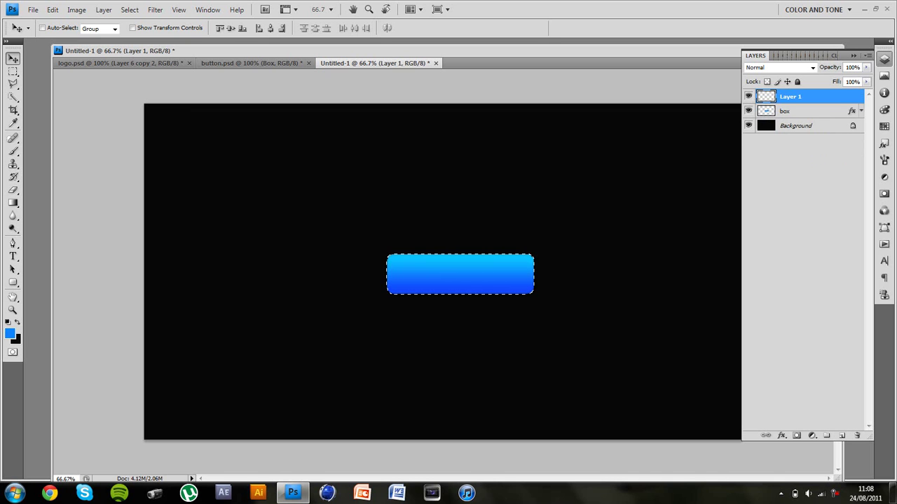
click(129, 10)
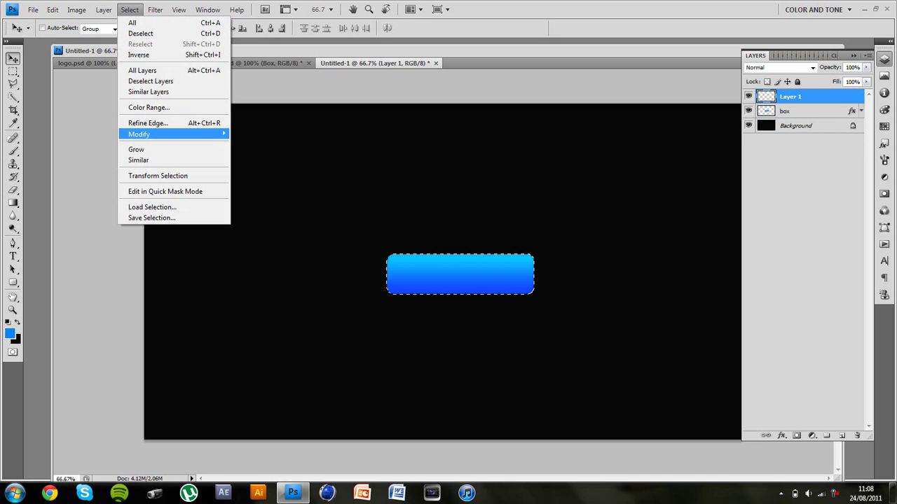
mouse_move(168, 134)
click(254, 165)
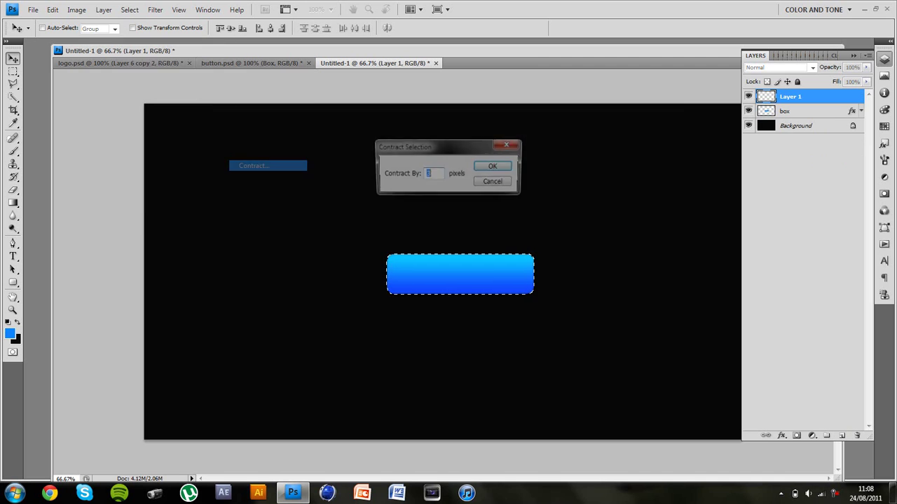
key(Return)
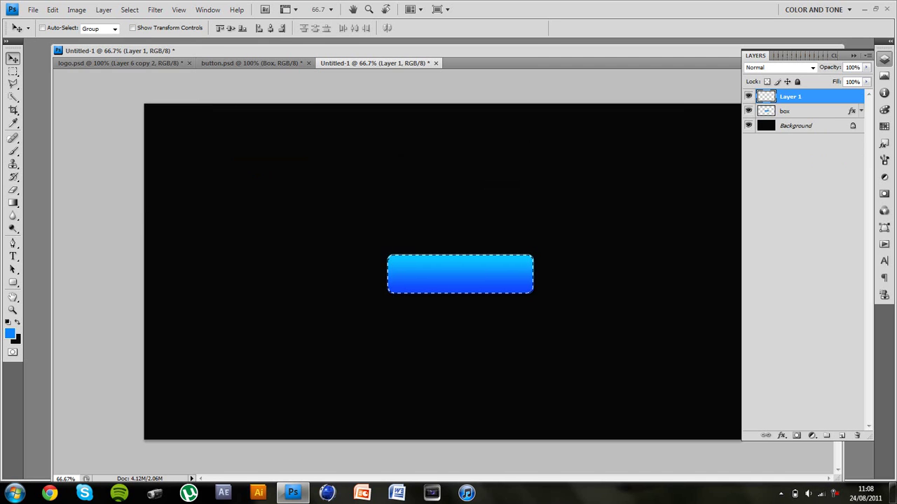
Step: Contract the rounded rectangle selection by a further 3 pixels
click(129, 10)
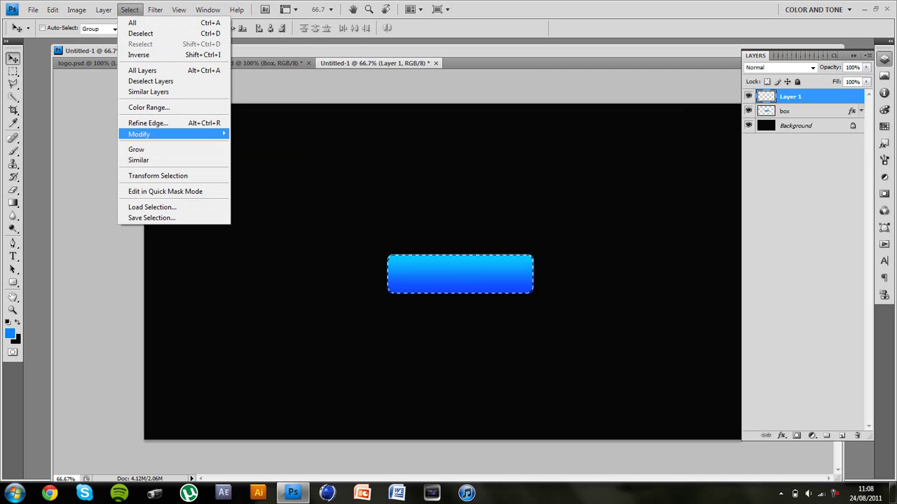
mouse_move(168, 133)
click(254, 165)
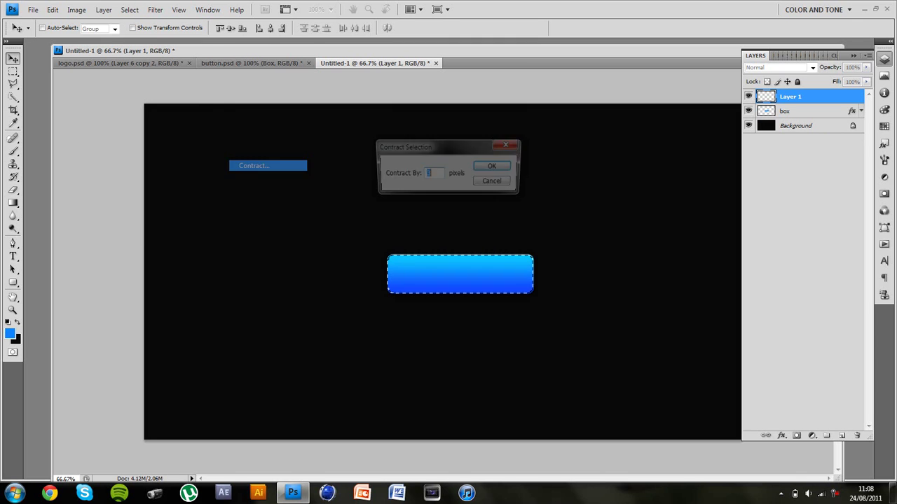
text(7)
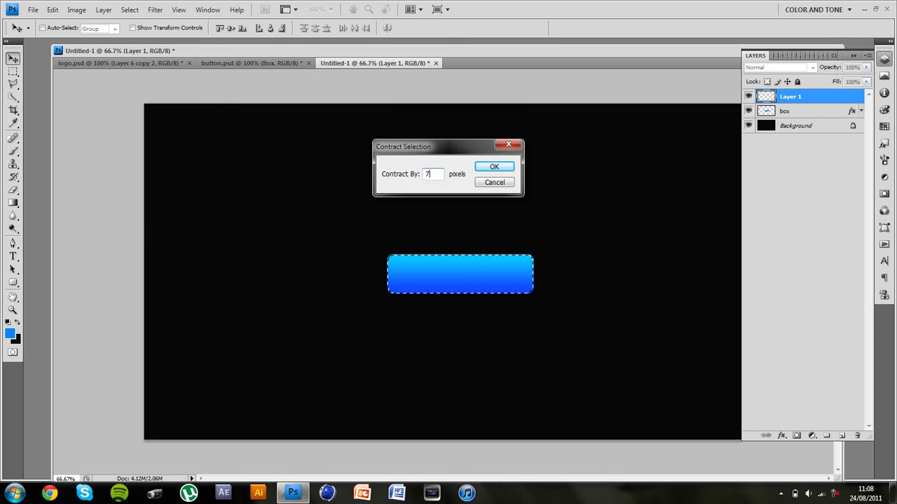
key(BackSpace)
text(3)
key(Return)
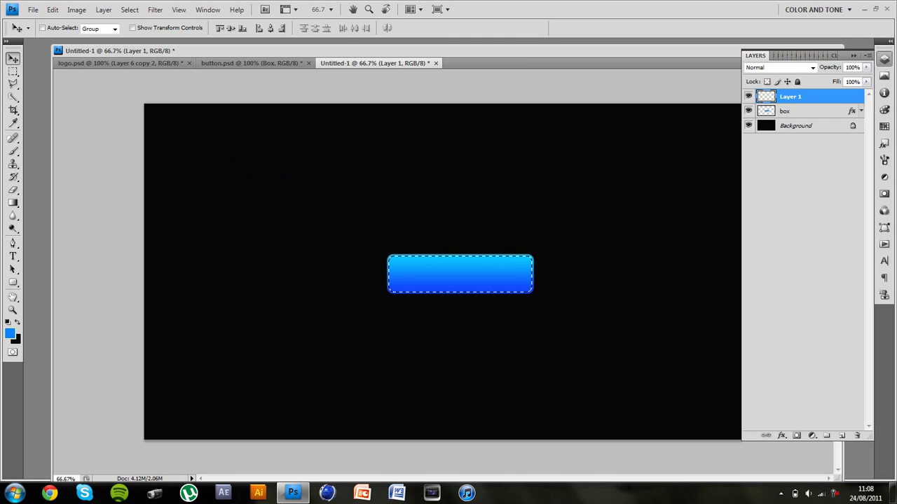
Step: Draw a linear white-to-transparent gradient from the lower-left corner of the selection on Layer 1, then deselect
key(d)
key(x)
key(g)
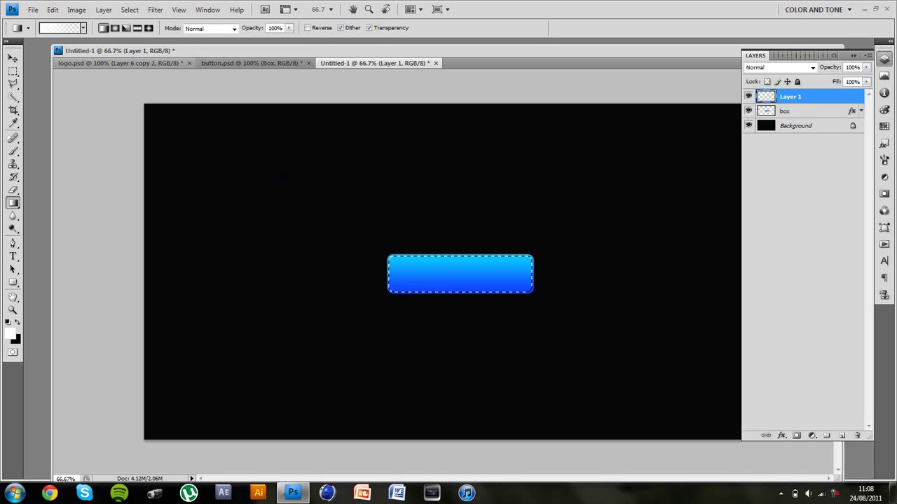
click(83, 28)
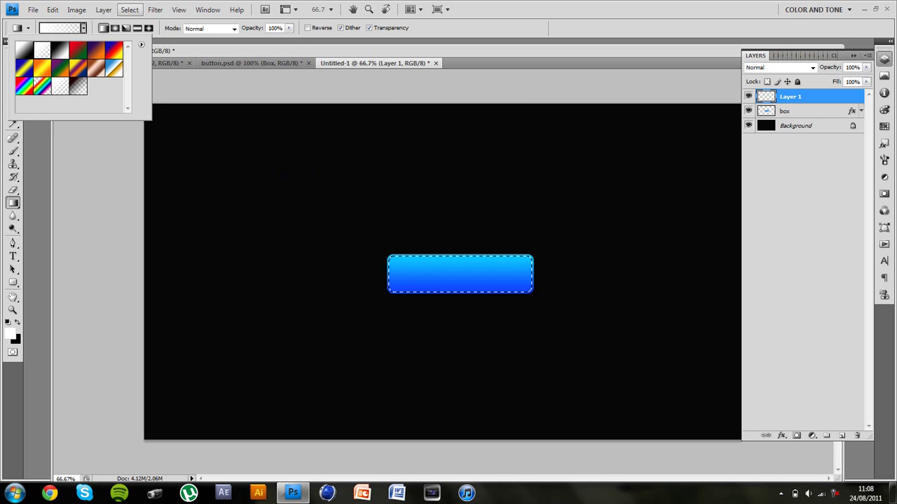
click(103, 28)
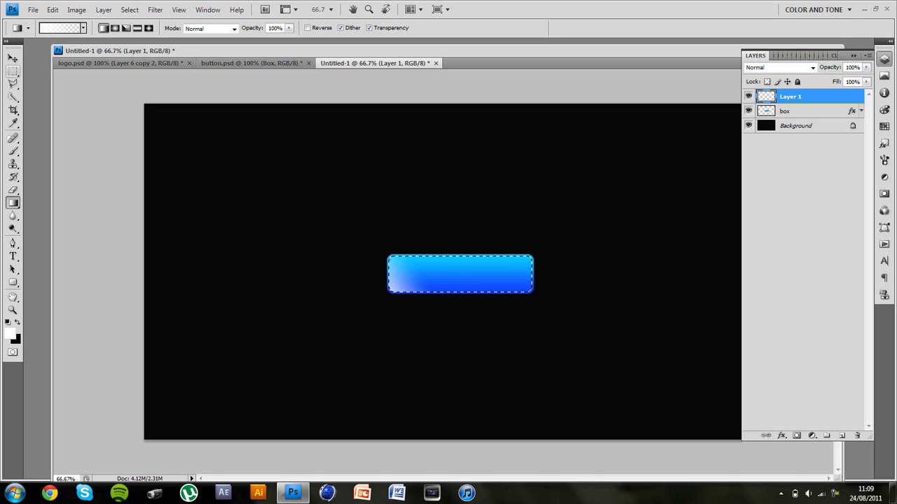
click(13, 71)
key(ctrl+d)
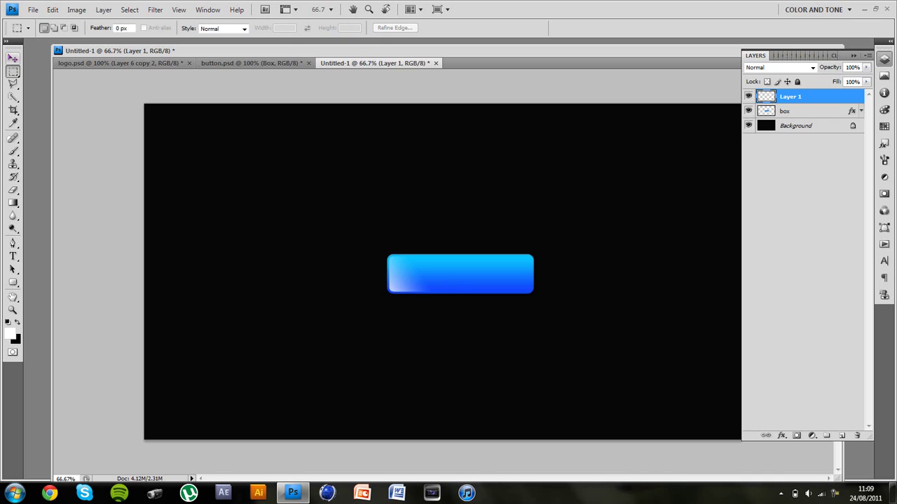
Step: Duplicate Layer 1 containing the white corner glare
key(v)
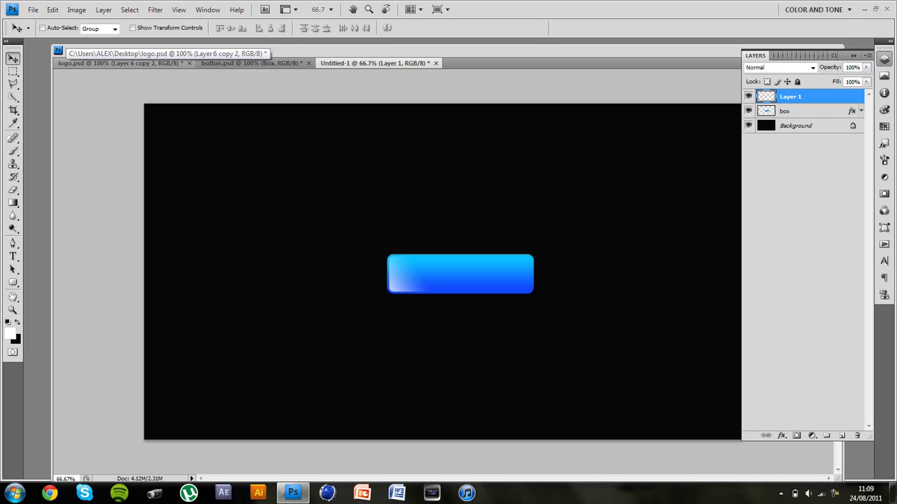
key(ctrl+j)
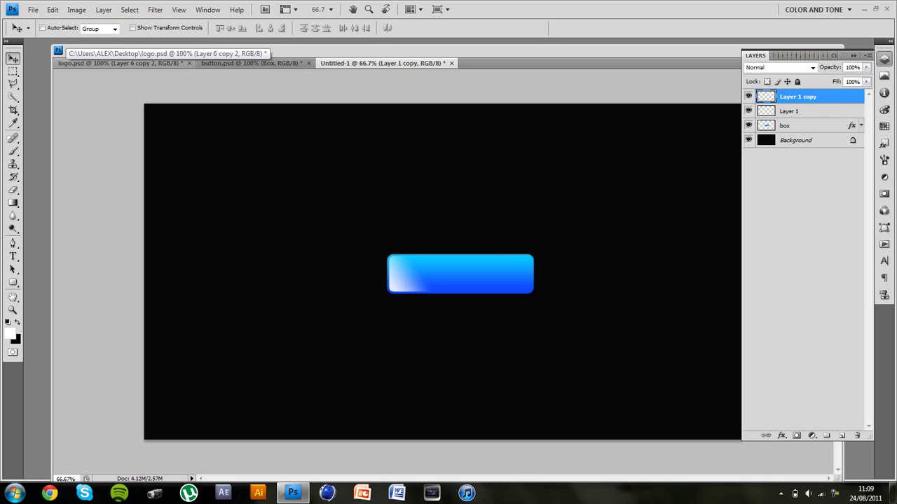
Step: Flip Layer 1 copy horizontally with Free Transform and move it to the box's lower-right corner, aligned with the original glare
key(Down)
key(ctrl+t)
right_click(66, 61)
key(Escape)
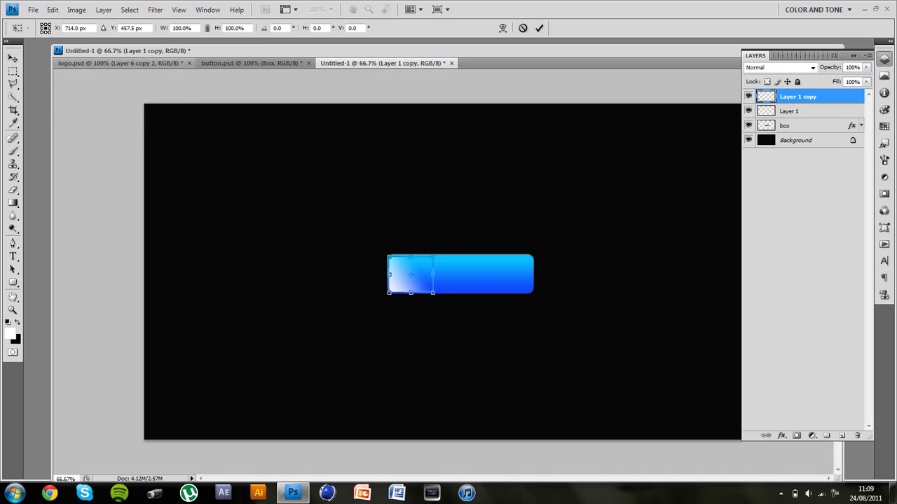
right_click(340, 241)
click(380, 397)
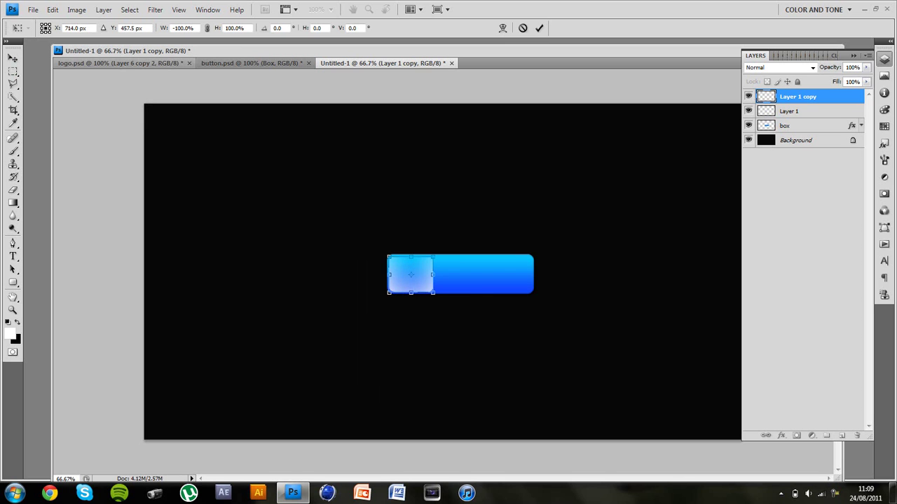
drag(410, 274, 512, 274)
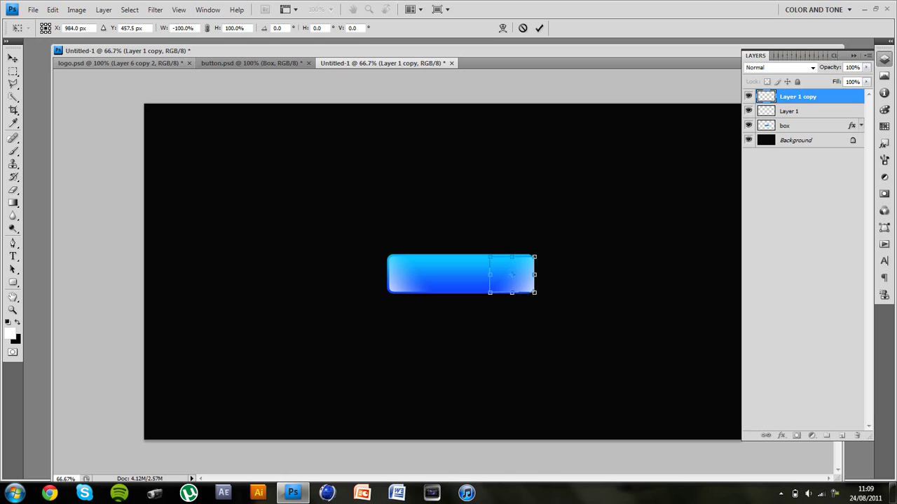
key(Return)
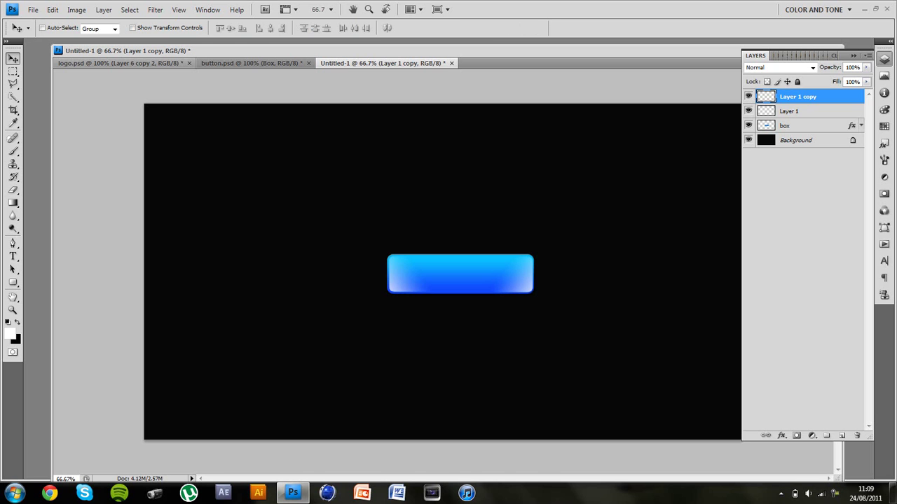
Step: Set the opacity of Layer 1 copy and Layer 1 to 80%
key(ctrl+1)
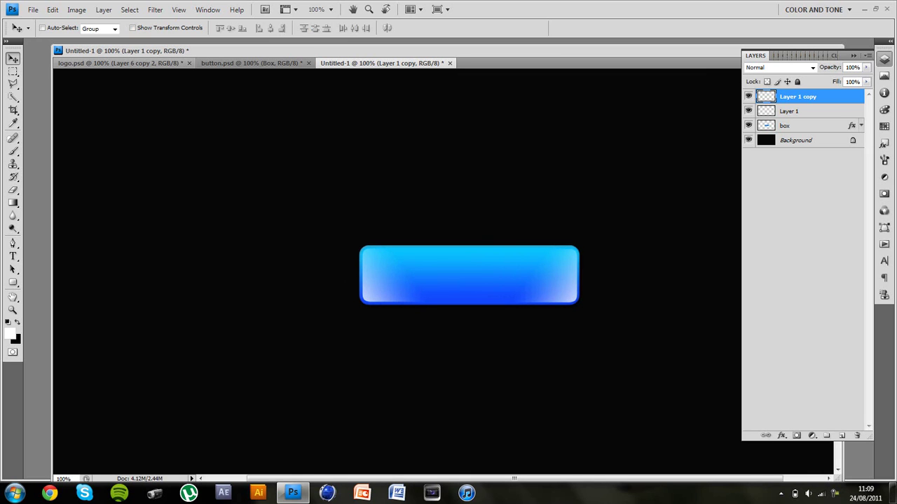
drag(845, 67, 852, 67)
text(85)
click(805, 111)
text(8)
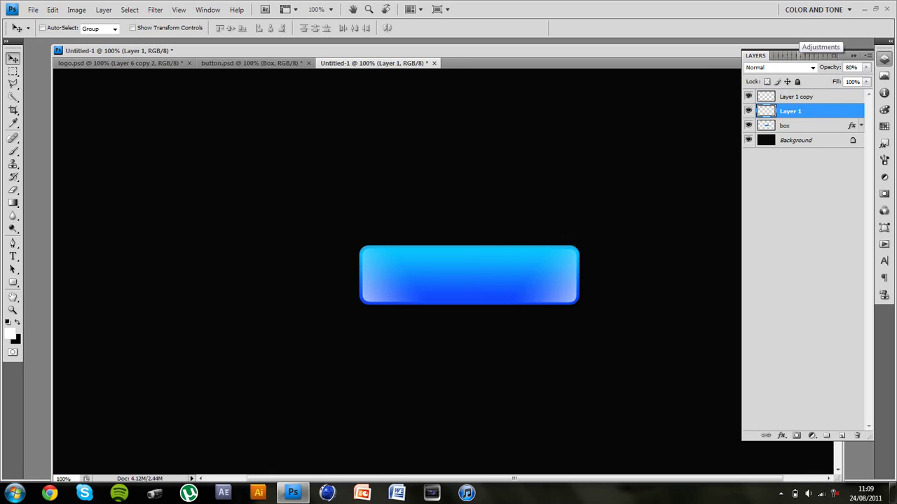
key(ctrl+minus)
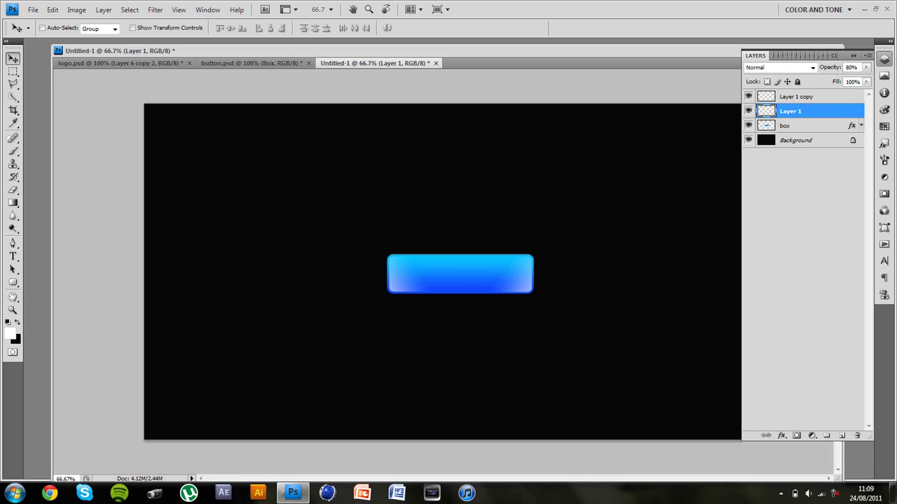
Step: Add a new layer above Layer 1 copy and draw a closed Pen path whose lower edge curves across the box's upper part
key(alt+bracketright)
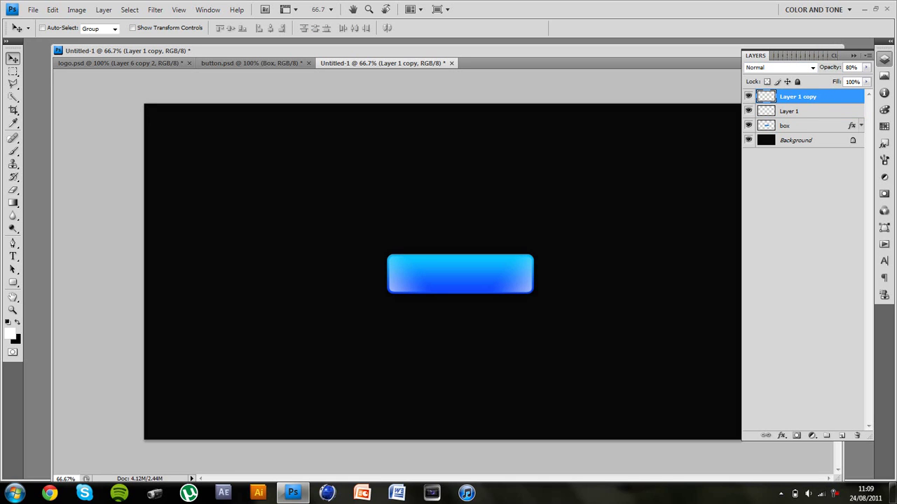
click(841, 436)
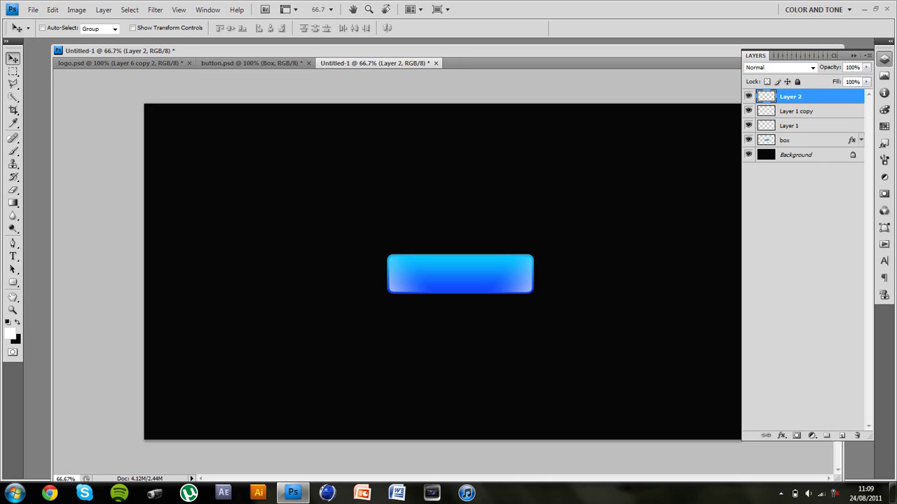
key(p)
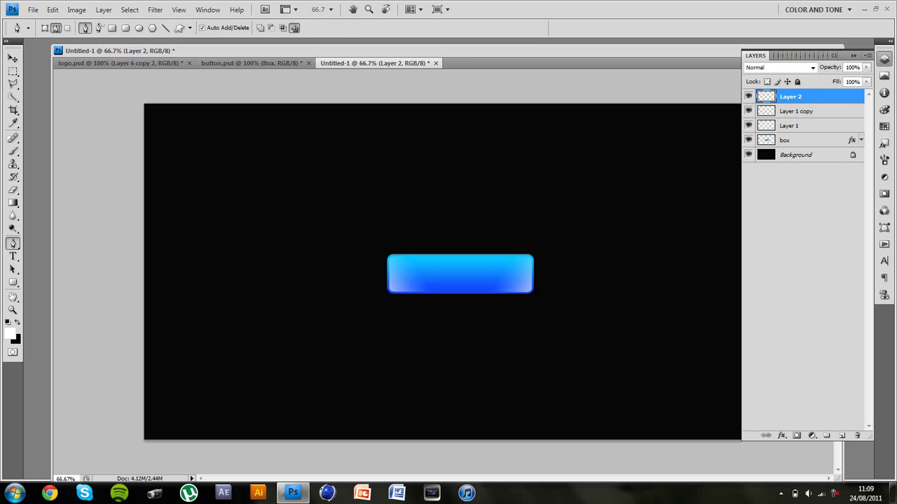
key(ctrl+plus)
key(ctrl+plus)
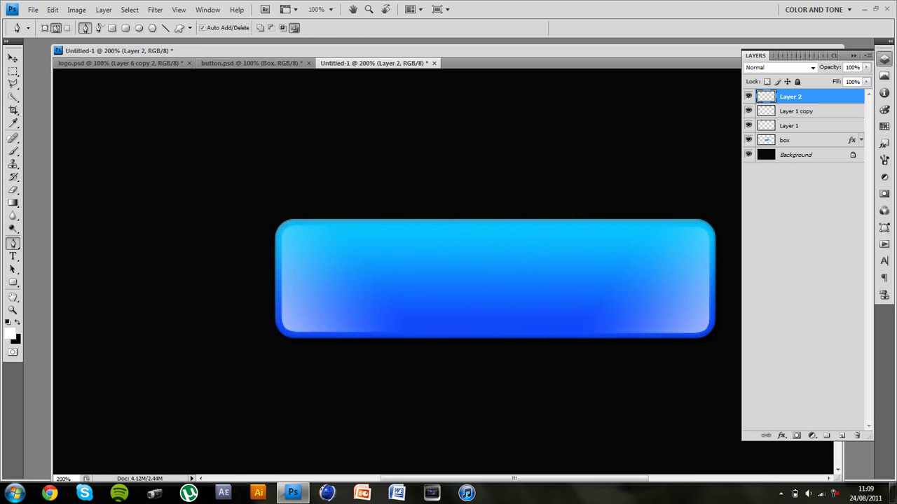
key(F7)
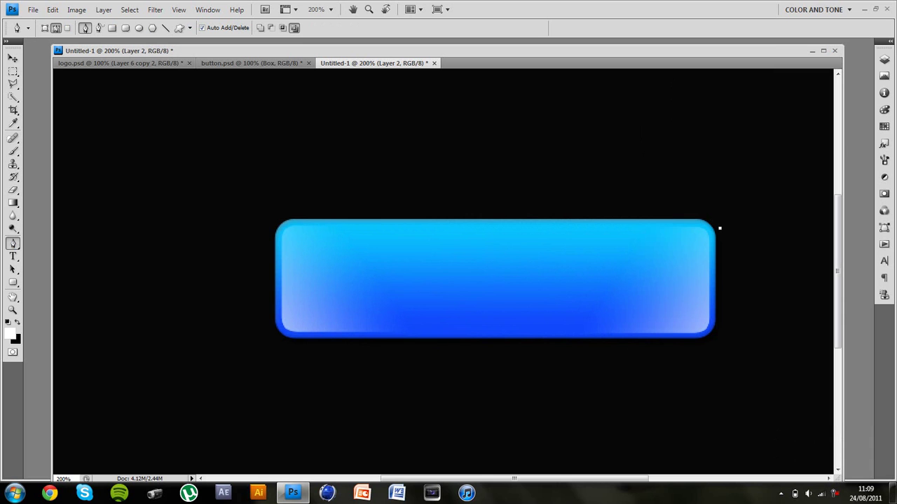
drag(220, 289, 159, 438)
key(ctrl+z)
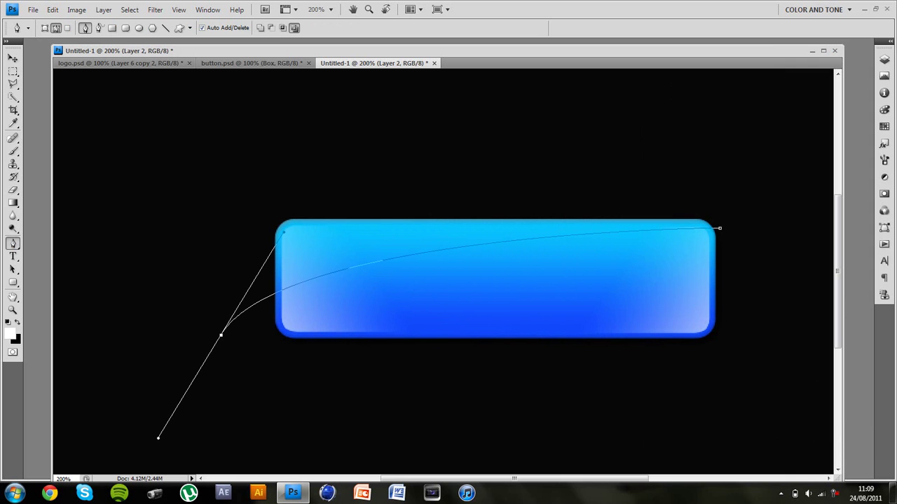
click(229, 182)
click(527, 161)
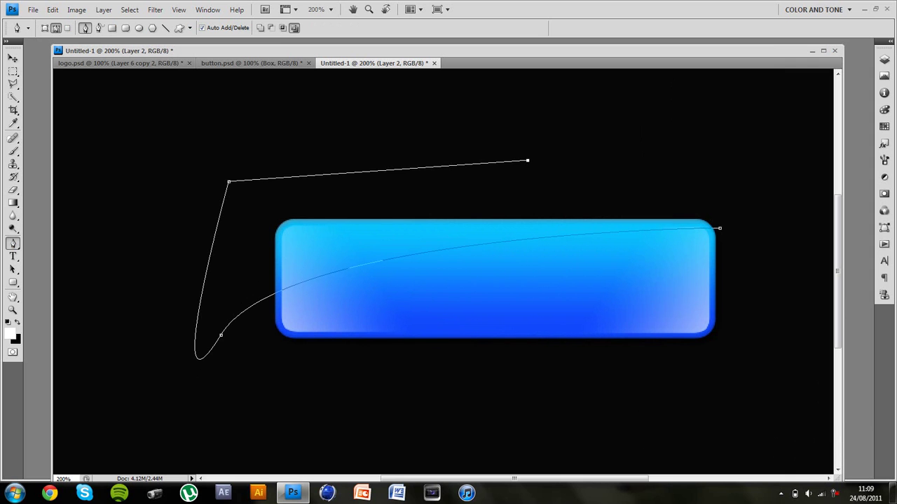
click(727, 181)
click(720, 228)
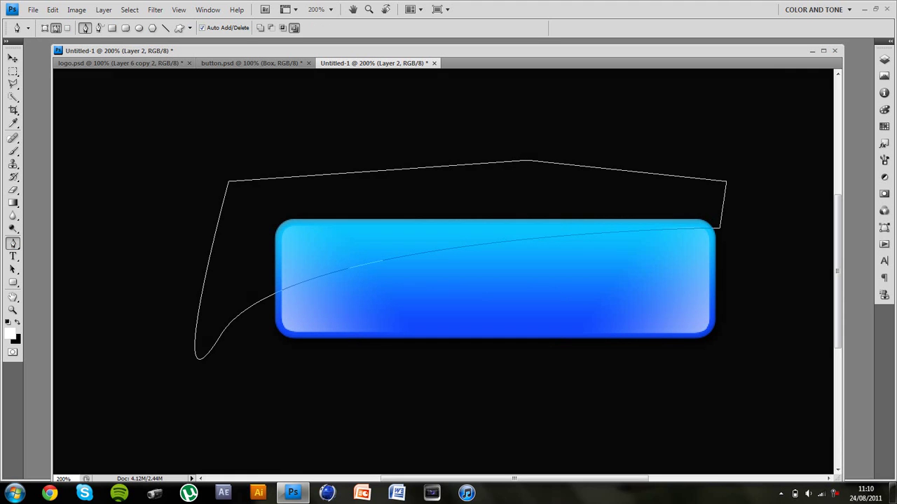
Step: Convert the closed path into a new anti-aliased selection with a feather radius of 0 pixels
right_click(582, 283)
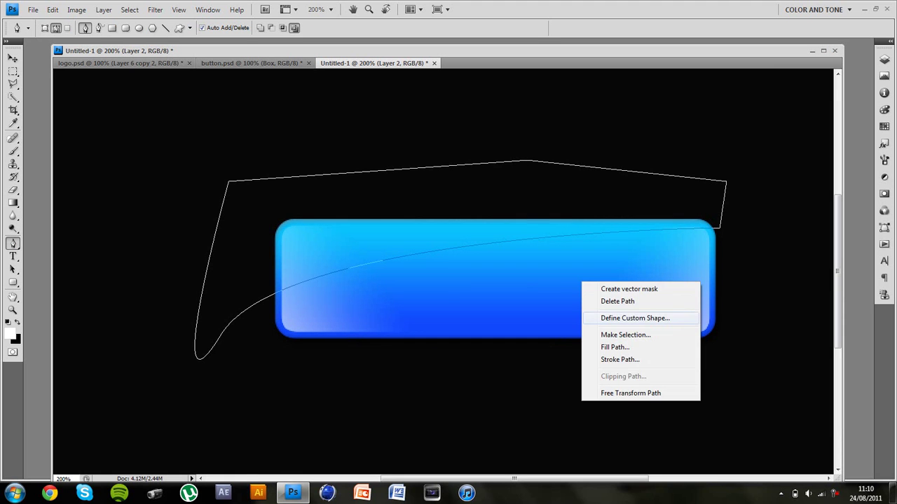
click(624, 335)
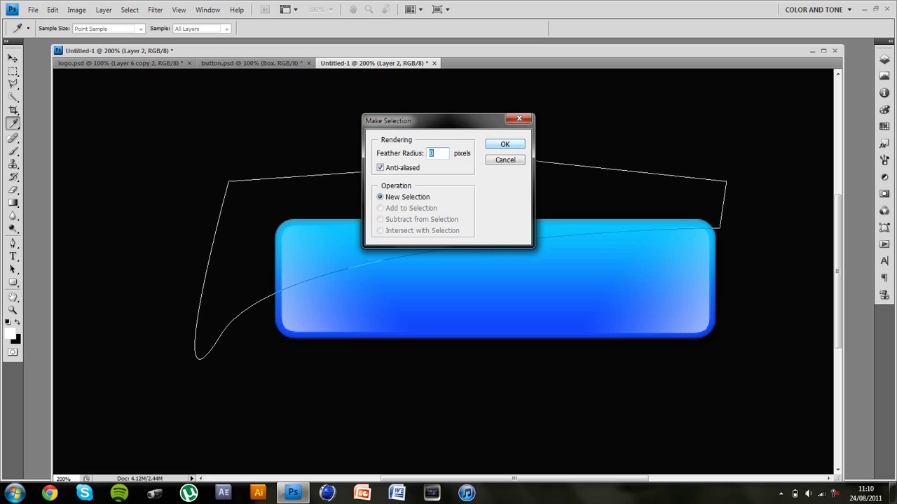
key(Return)
Step: Draw two overlapping vertical white-to-transparent gradients from above the selection downward on Layer 2, then deselect
click(885, 59)
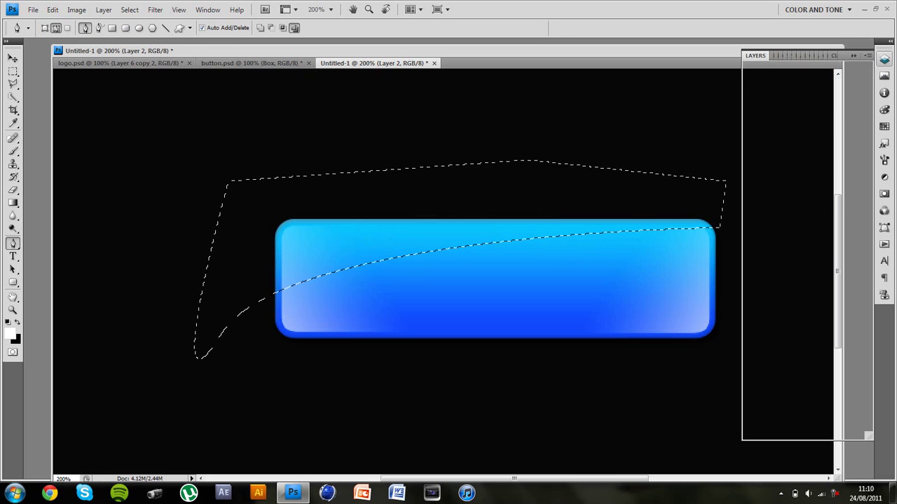
key(g)
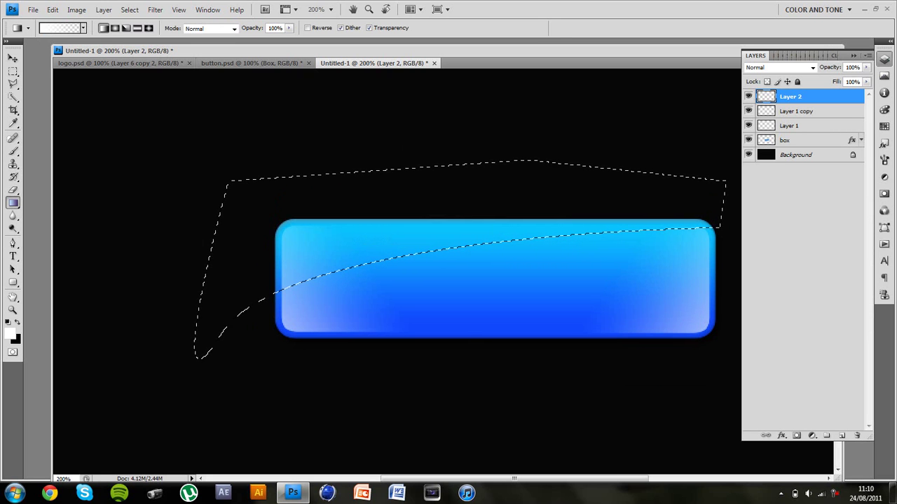
drag(404, 121, 404, 216)
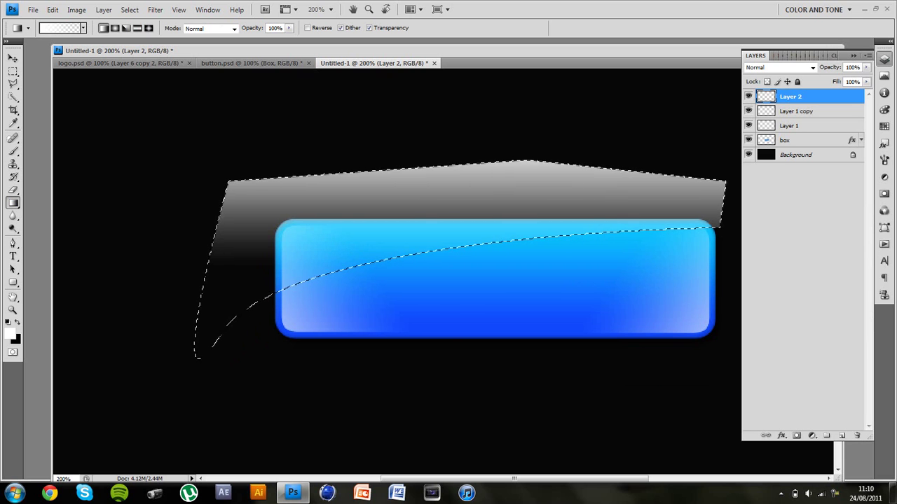
drag(366, 130, 367, 260)
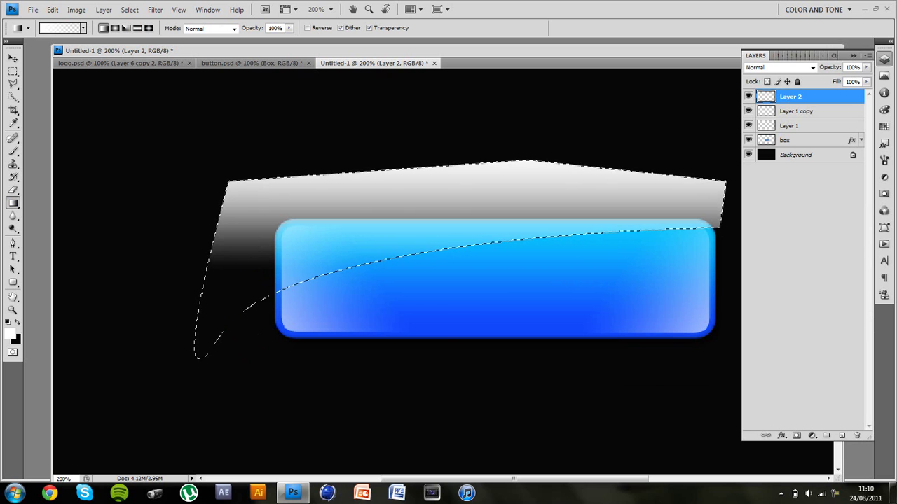
key(m)
key(ctrl+d)
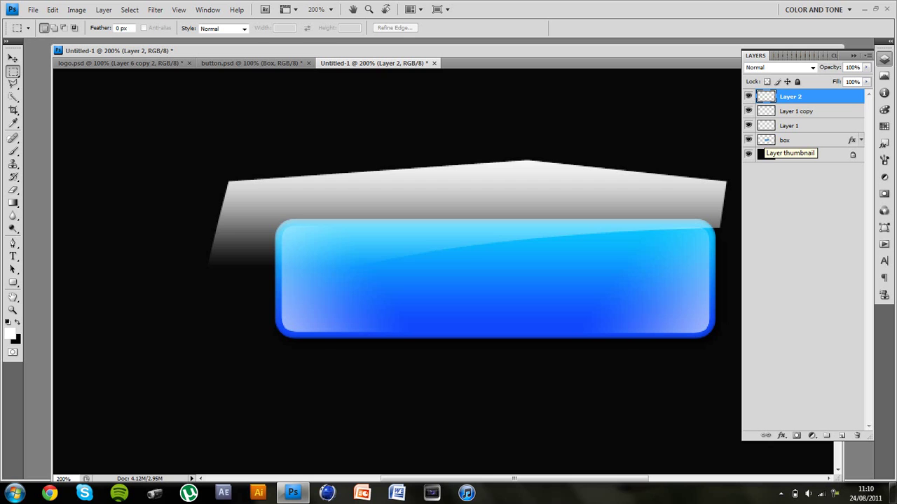
Step: Load the box's outline as a selection, delete everything on Layer 2 outside it, and deselect
ctrl+click(766, 140)
right_click(581, 209)
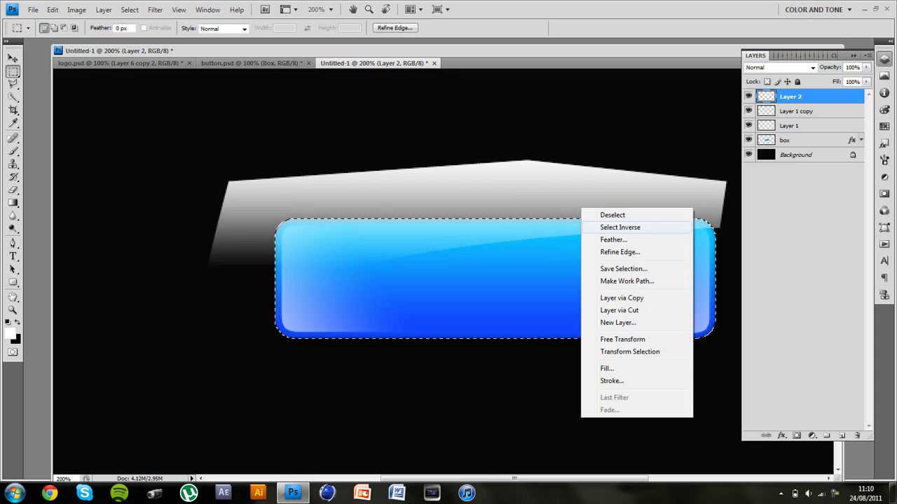
key(Escape)
key(Delete)
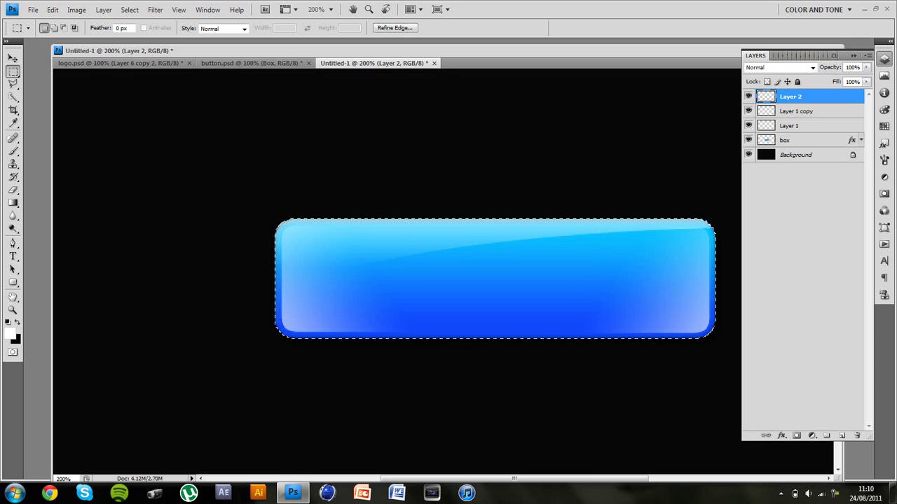
key(ctrl+d)
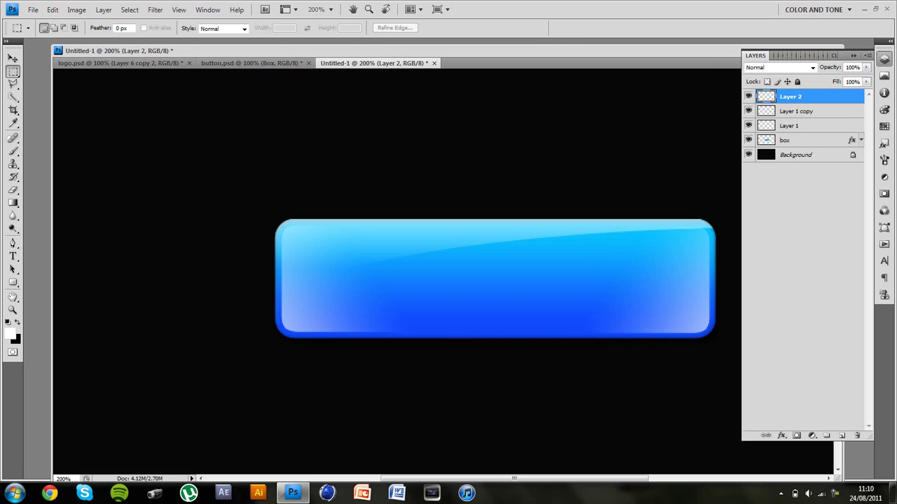
Step: Set the opacity of Layer 2 to 80%
drag(852, 67, 821, 56)
text(80)
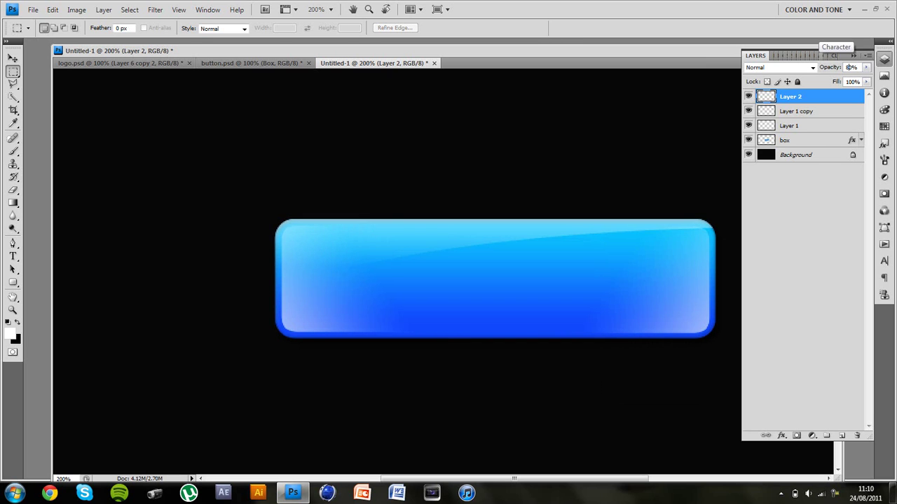
text(v)
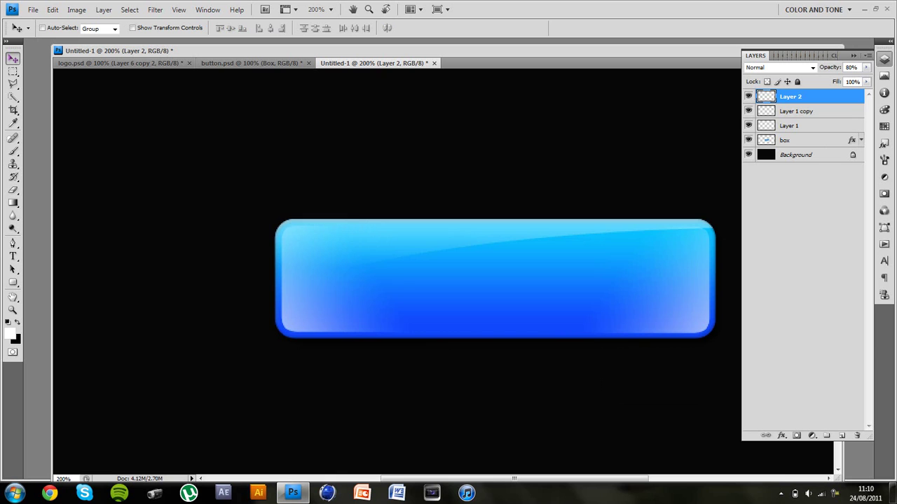
key(ctrl+minus)
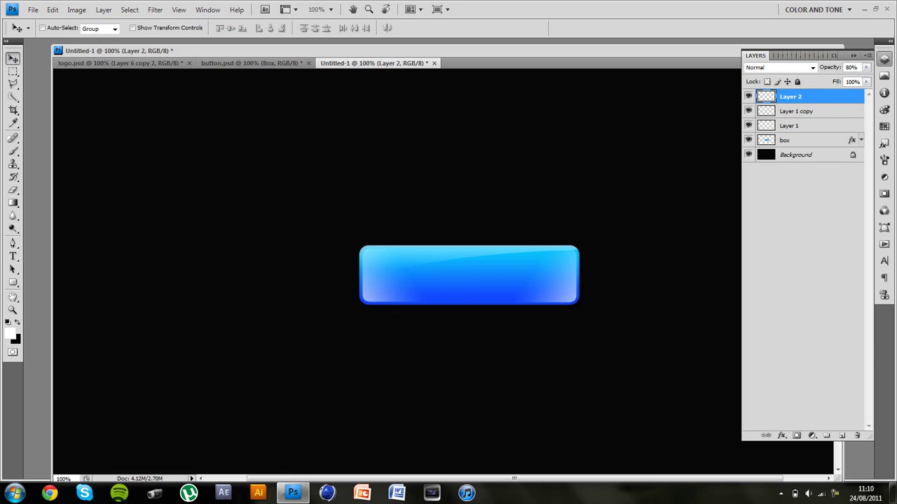
Step: Examine the reference button in button.psd with its Icon group hidden and shown again, then return to Untitled-1
click(252, 63)
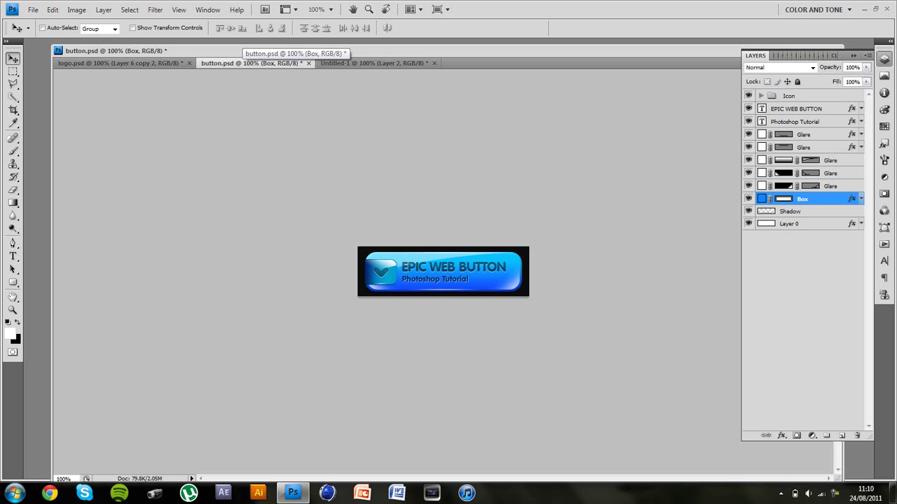
click(749, 95)
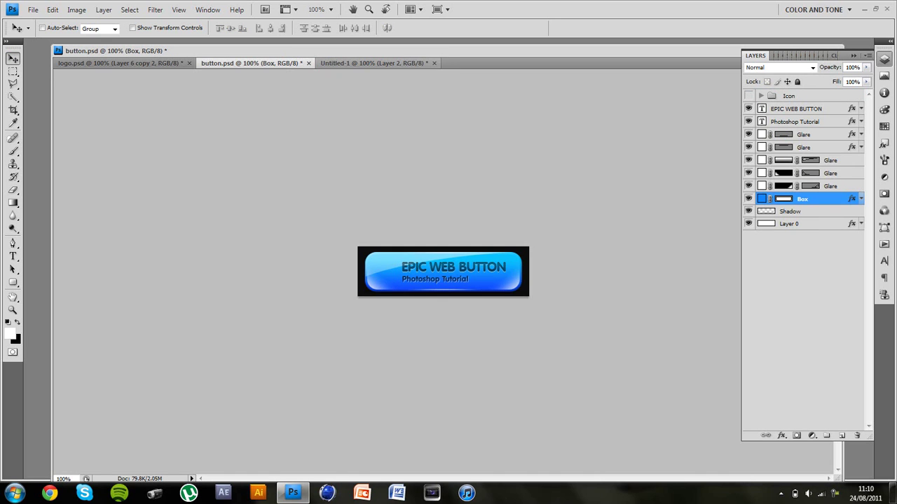
click(748, 95)
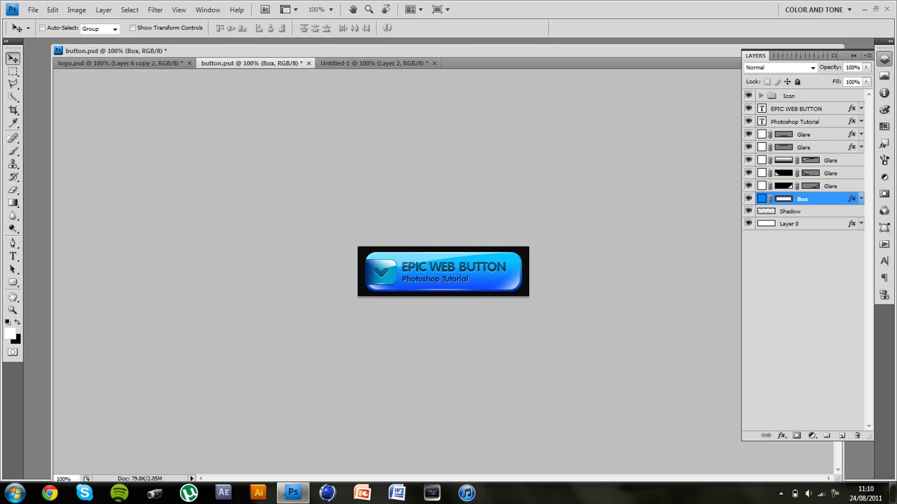
key(ctrl+Tab)
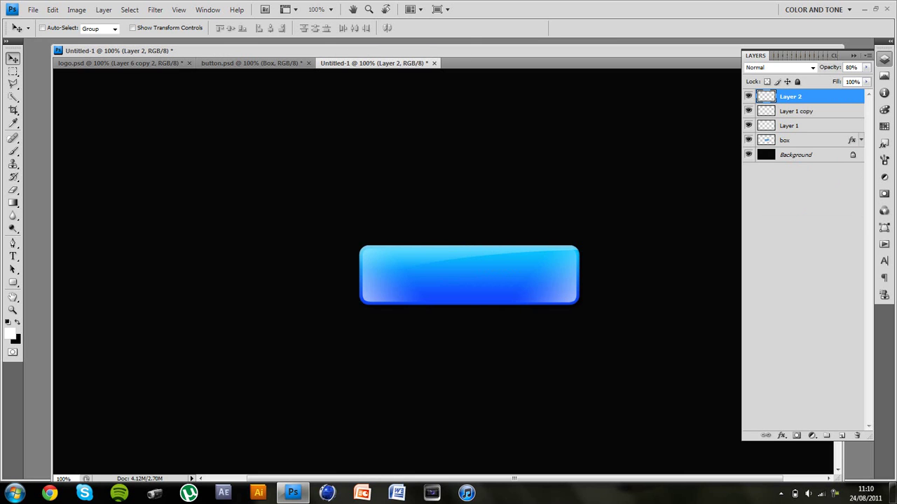
Step: Set the Type tool's font to VAGRounded BT
key(t)
click(120, 28)
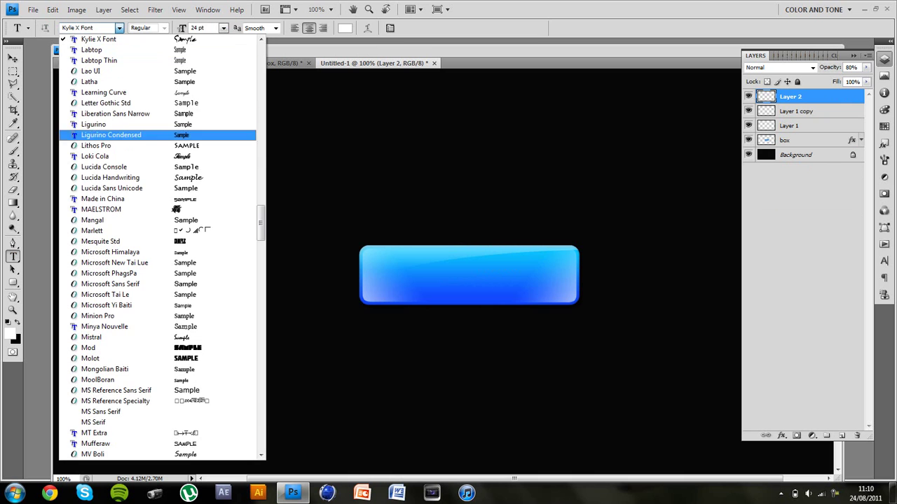
drag(260, 223, 260, 258)
scroll(161, 245, down, 20)
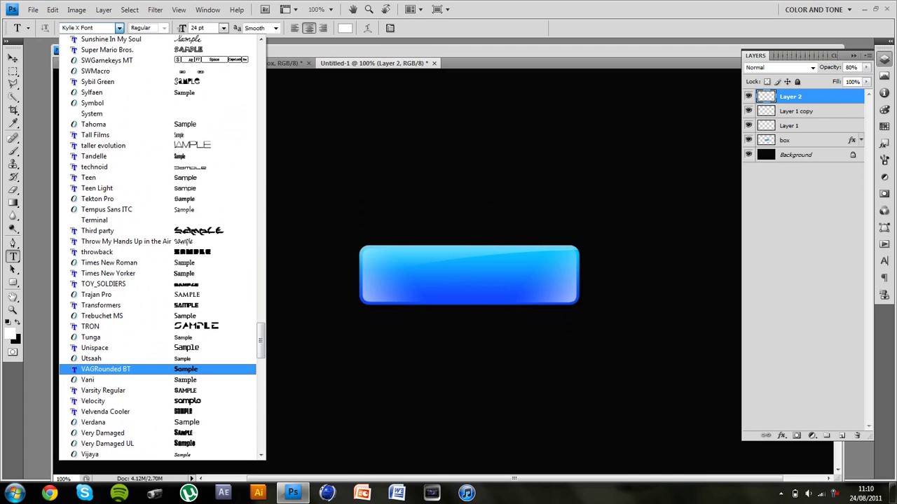
click(105, 370)
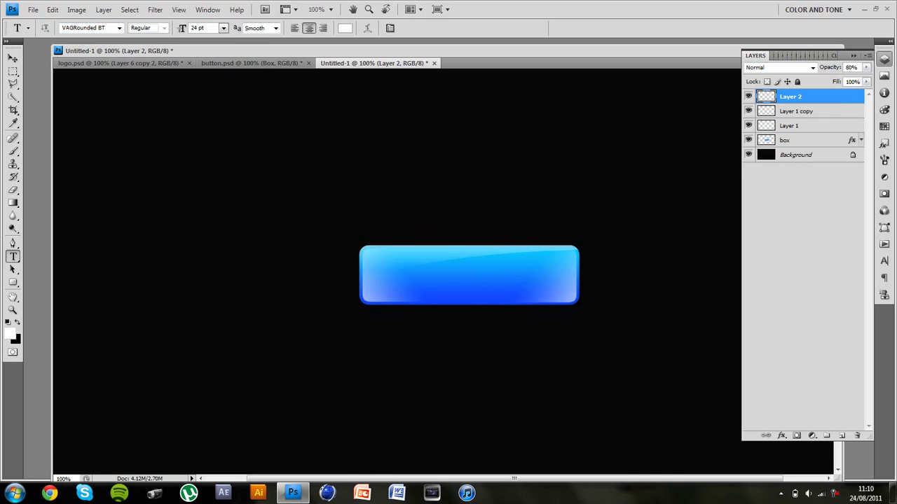
Step: Add a text layer on the blue button reading "TEXT" with "SUBTEXT" on the line below
click(431, 275)
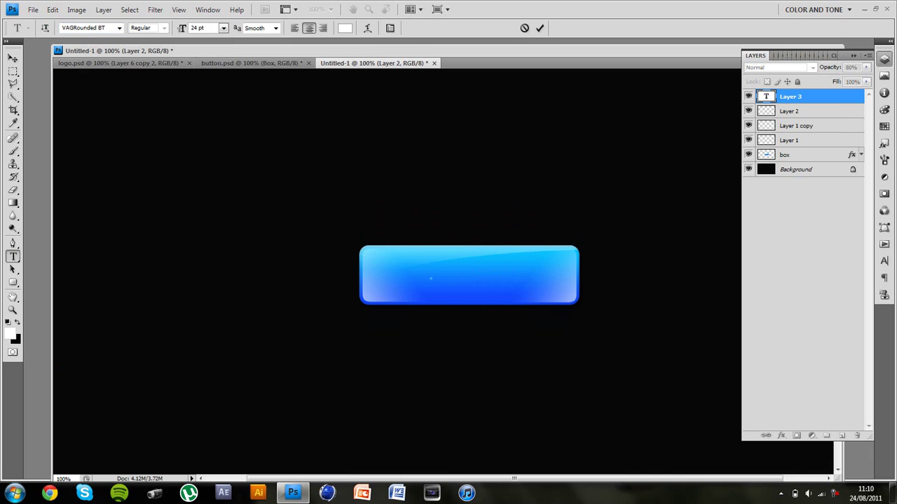
text(TEXT)
key(Return)
text(SUBTEXT)
key(ctrl+a)
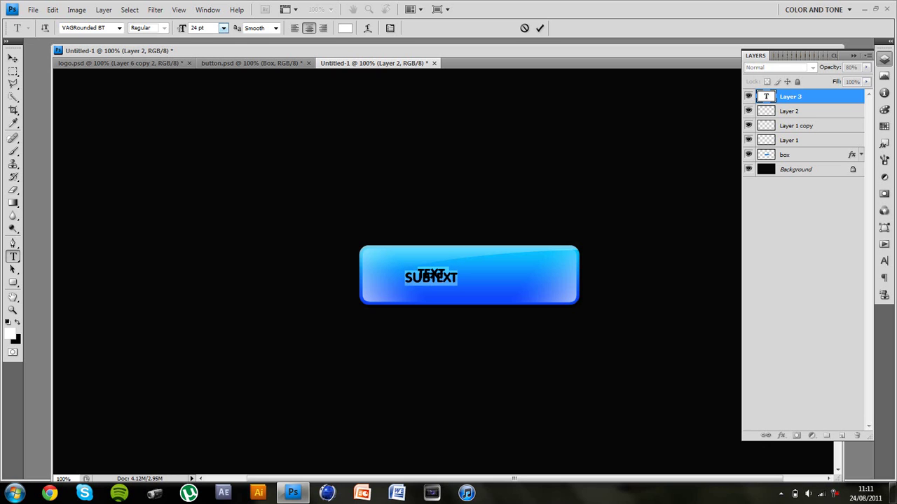
click(255, 63)
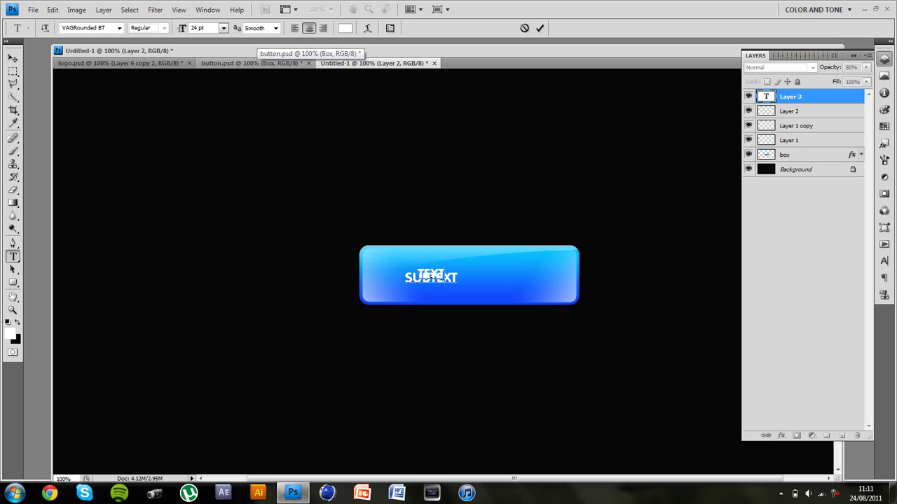
Step: Enlarge the "TEXT" line to 59 pt, leaving "SUBTEXT" at its smaller size
double_click(432, 275)
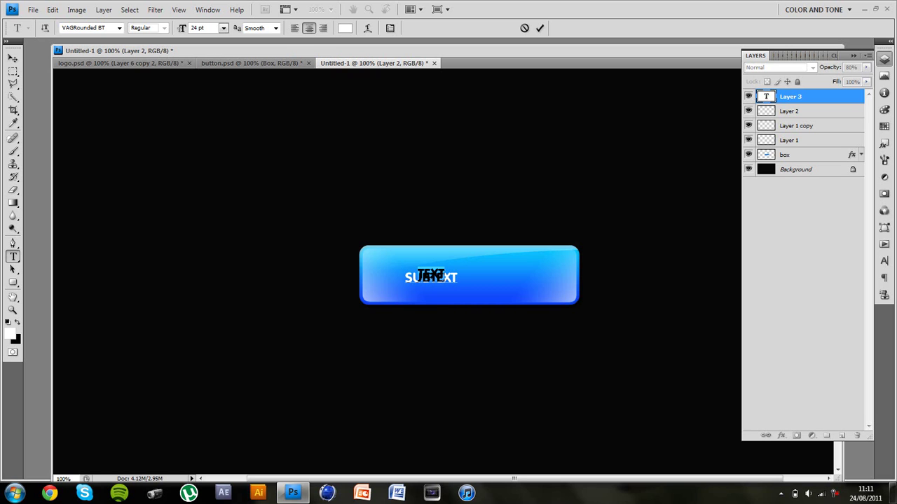
drag(181, 28, 200, 28)
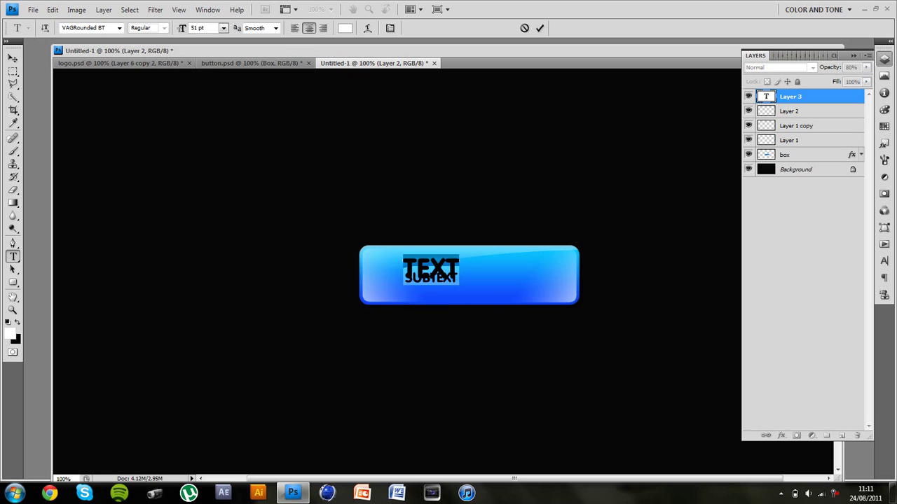
key(ctrl+shift+period)
key(ctrl+shift+period)
key(ctrl+shift+period)
key(ctrl+shift+period)
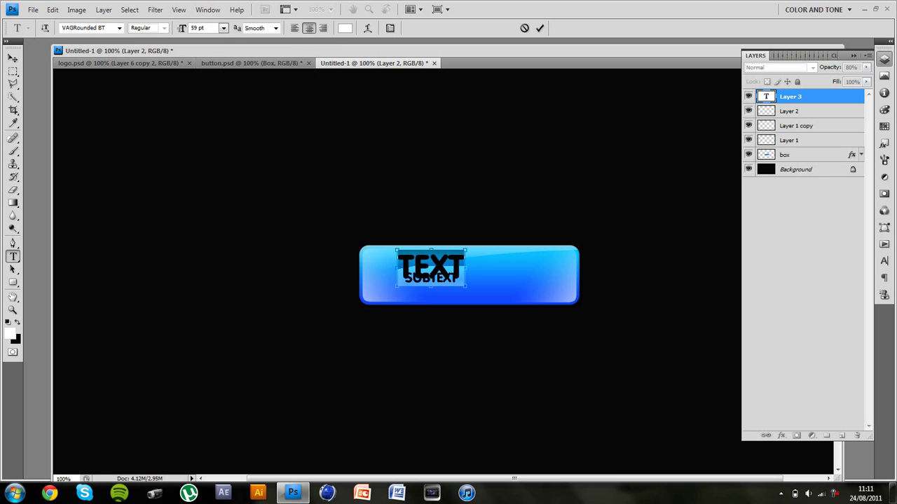
Step: Set the leading of both text lines to 21.01 pt
key(ctrl+a)
click(885, 261)
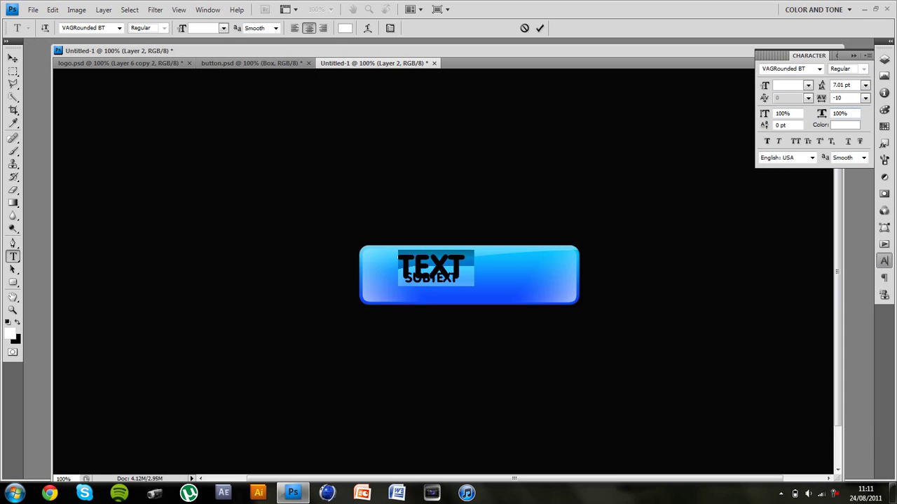
drag(827, 85, 837, 85)
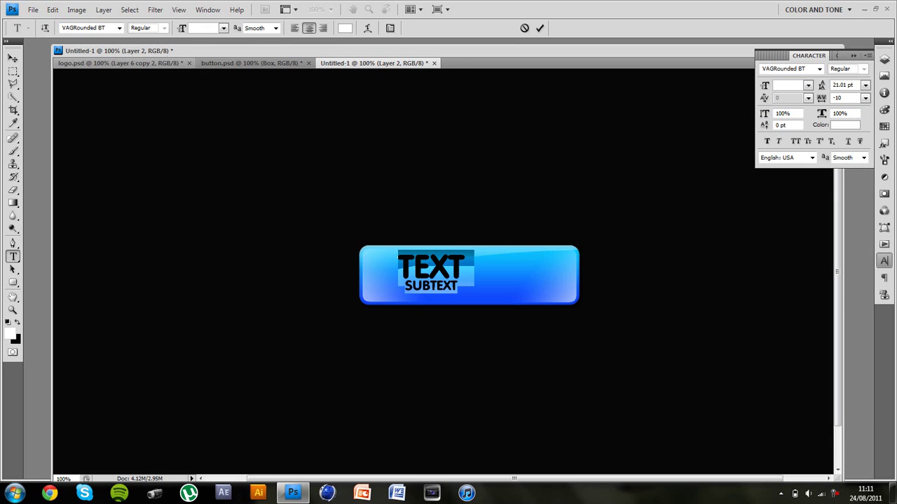
Step: Move the text block to the middle of the blue button and fine-tune its position with small nudges
click(13, 58)
drag(431, 272, 469, 277)
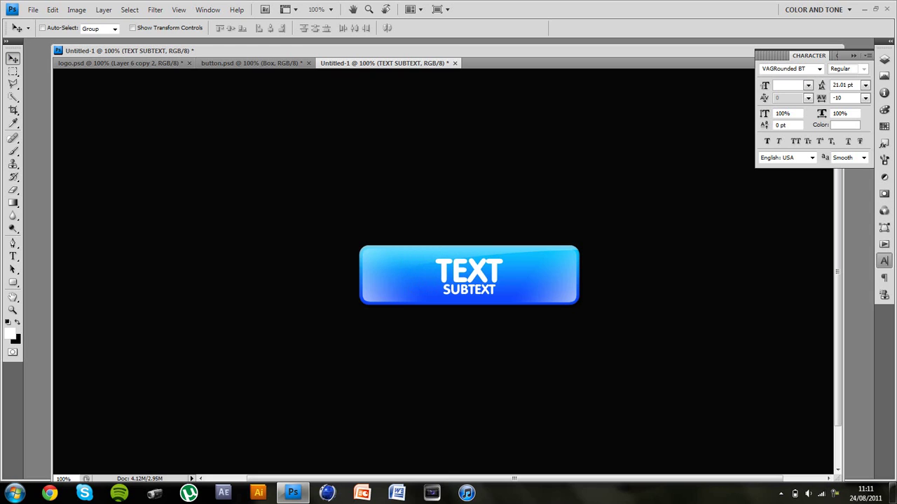
key(Left)
key(Left)
key(Left)
key(Left)
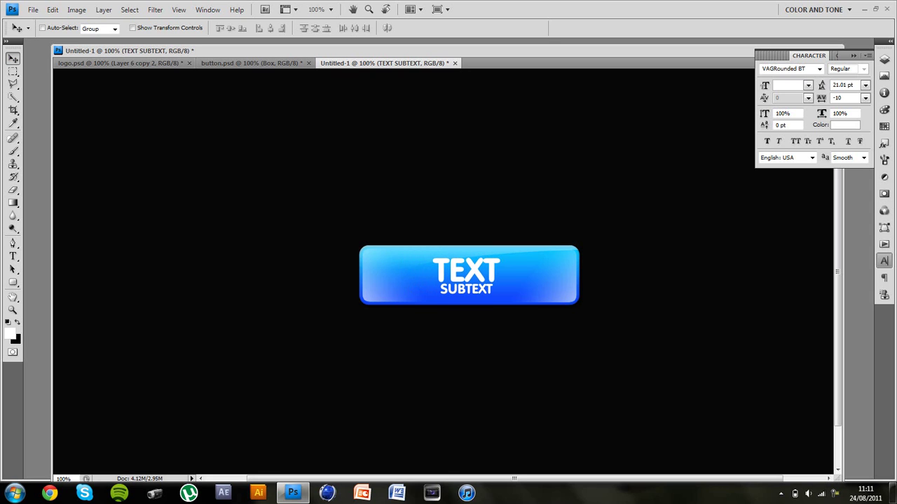
key(Up)
key(Up)
key(Down)
key(Left)
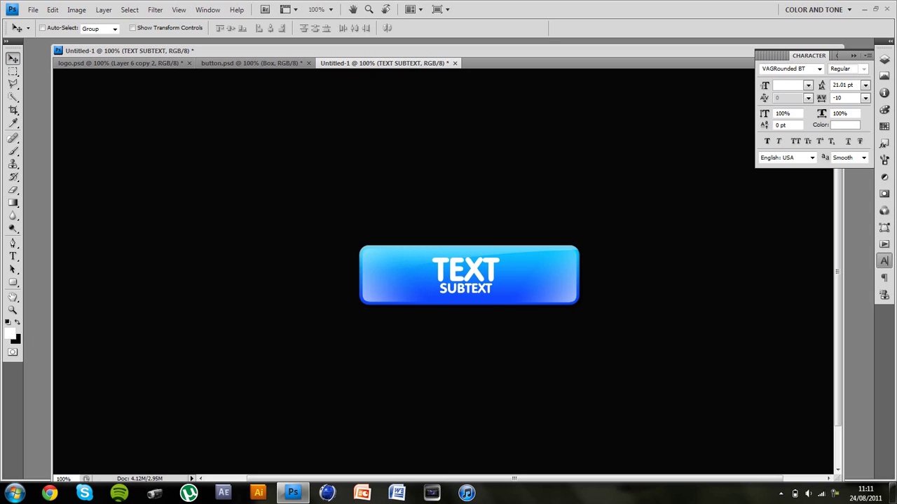
Step: Add a Color Overlay in a very dark, nearly black blue to the TEXT SUBTEXT layer
key(F7)
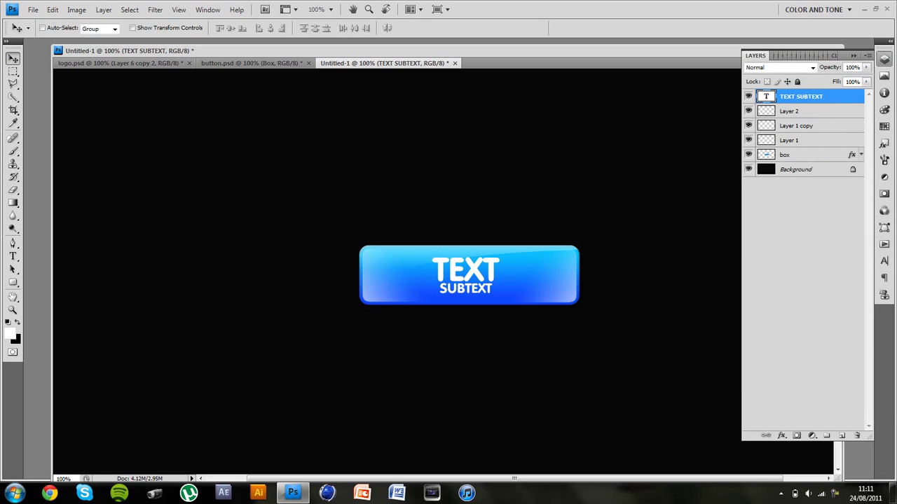
double_click(827, 96)
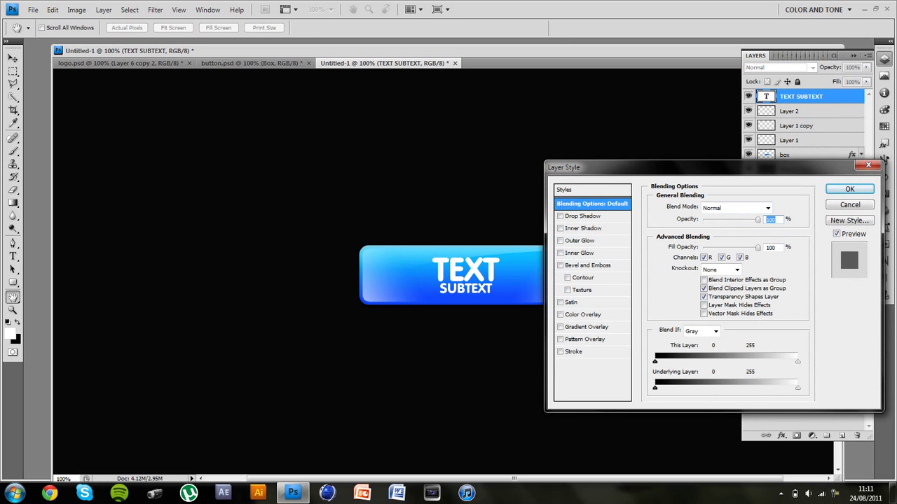
key(Tab)
text(0)
drag(706, 247, 758, 247)
click(584, 314)
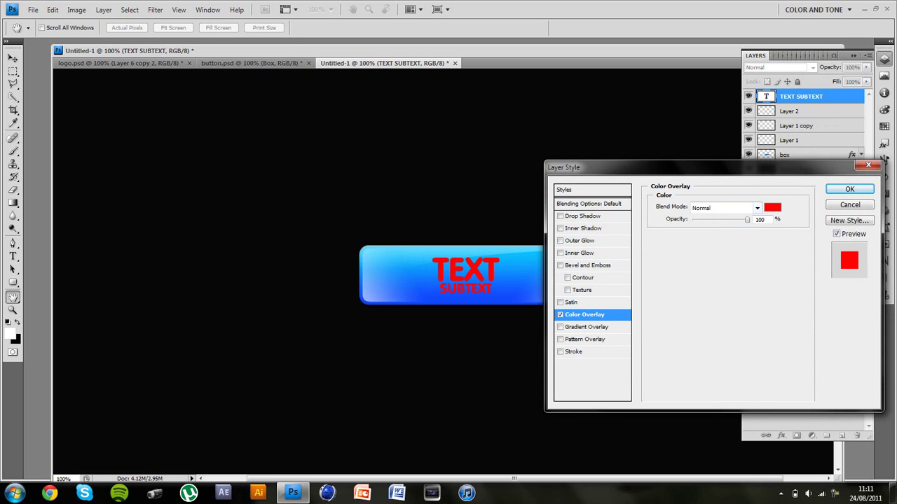
click(772, 207)
click(576, 339)
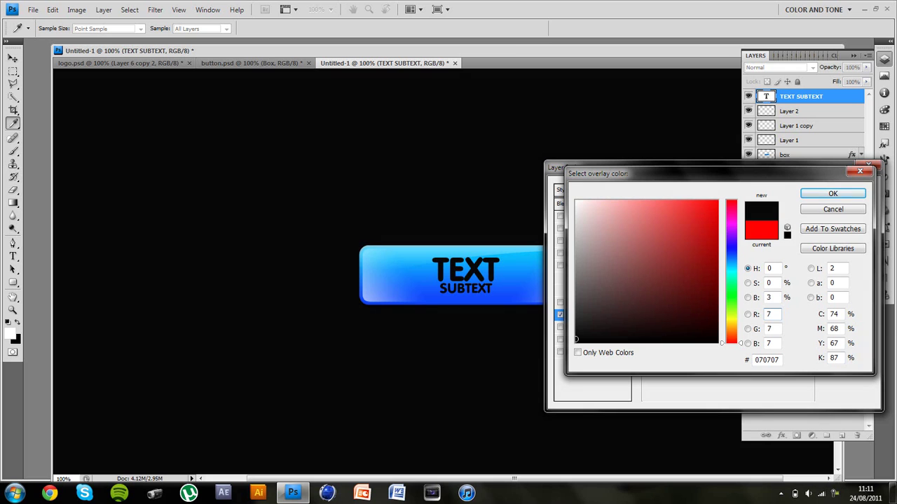
click(731, 262)
click(662, 337)
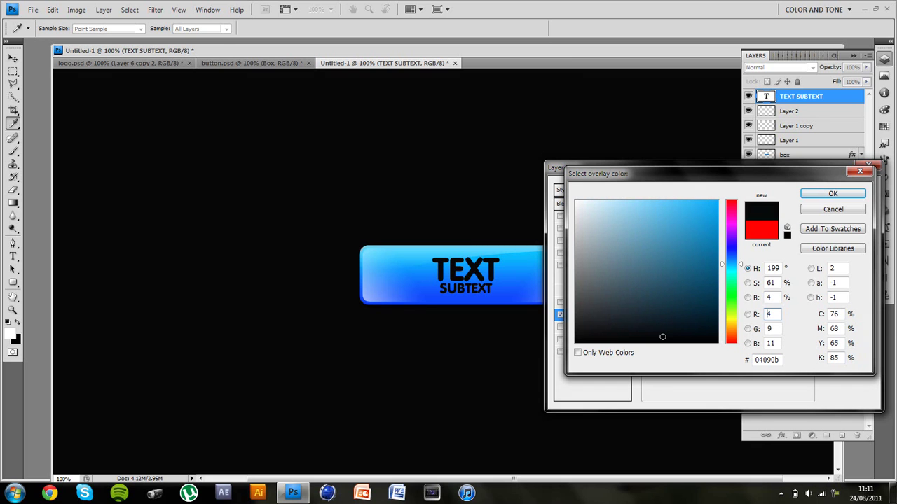
key(Up)
click(654, 333)
click(832, 193)
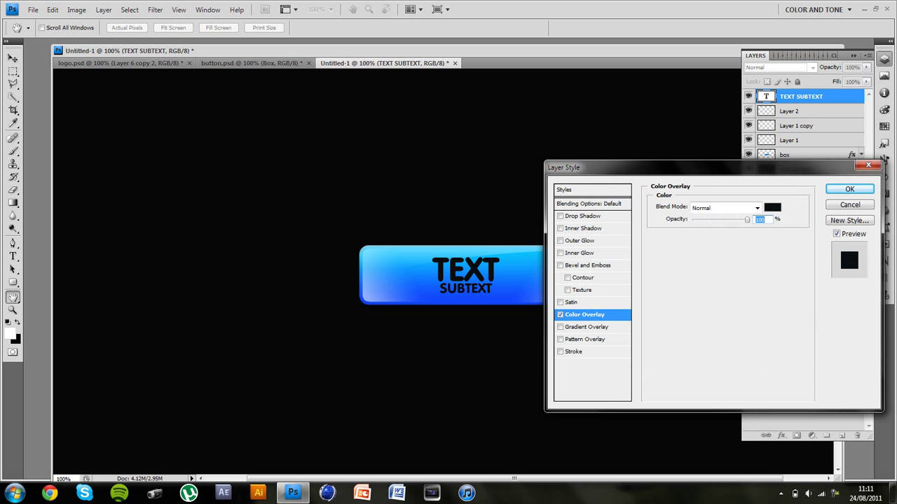
Step: Add a white Drop Shadow to the text with its blend mode set to Normal
click(582, 216)
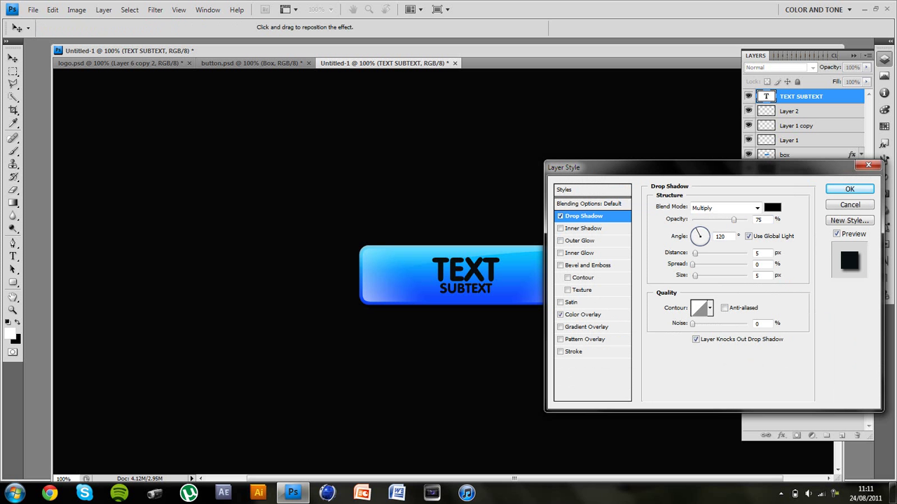
click(768, 208)
click(576, 201)
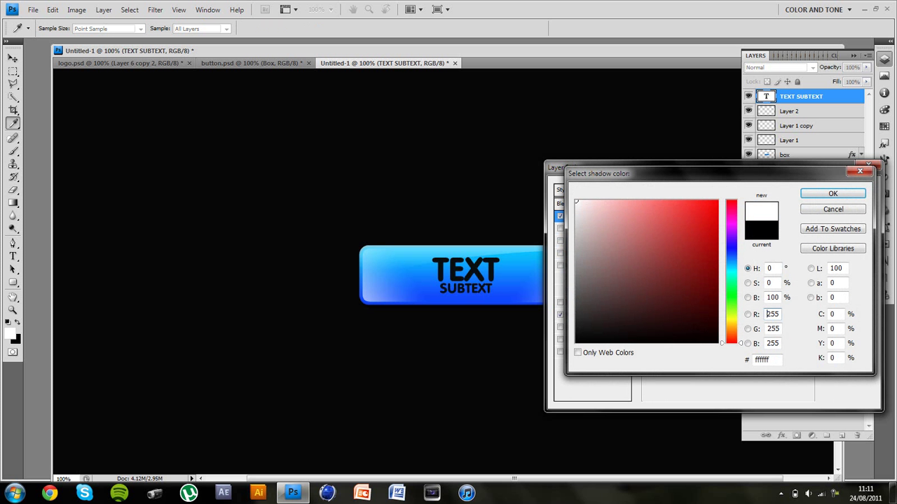
click(833, 193)
click(756, 208)
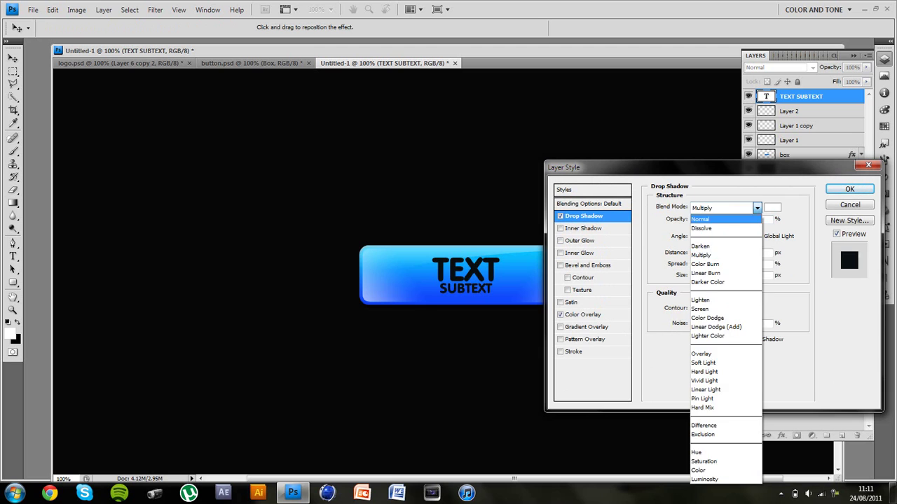
click(701, 219)
Step: Set the Drop Shadow's distance to 1 px, spread to 100%, size to 0 px and opacity to about 29%
drag(695, 253, 694, 276)
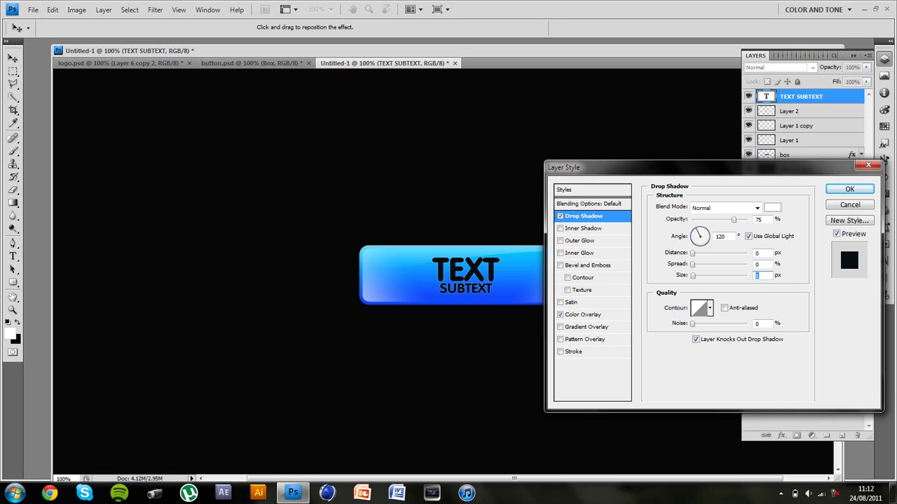
key(shift+Tab)
text(100)
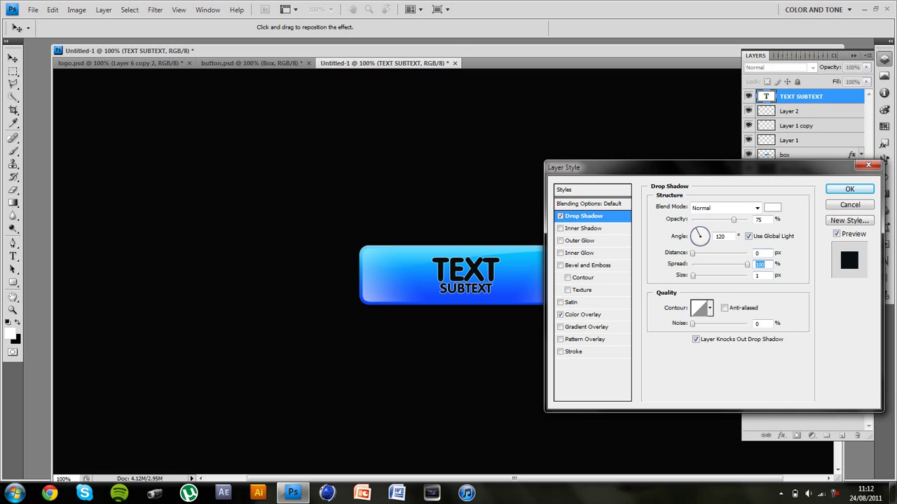
key(shift+Tab)
text(1)
key(Tab)
key(Tab)
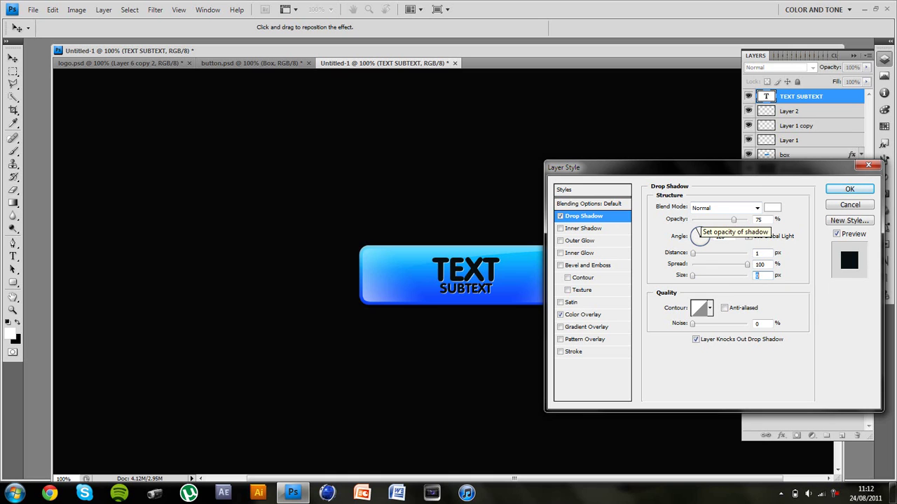
drag(700, 220, 705, 219)
key(Up)
key(Up)
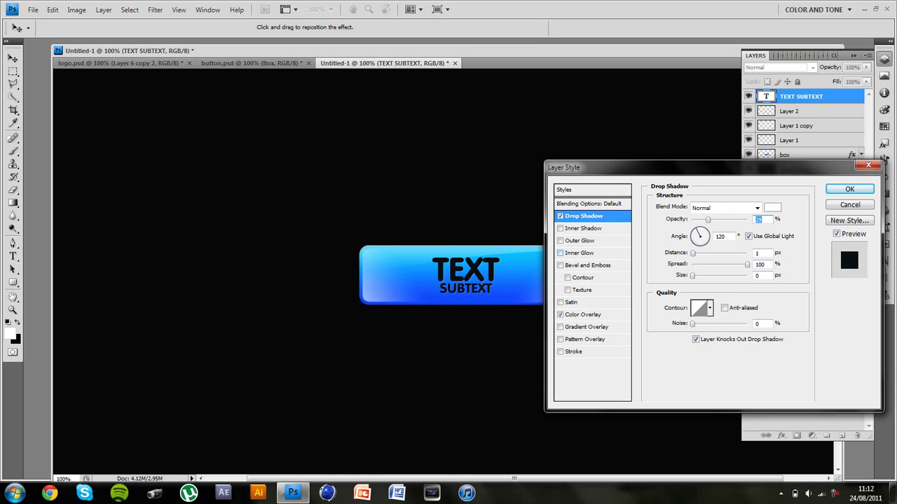
Step: Add a black Inner Glow to the text with its blend mode set to Normal
click(580, 253)
click(725, 207)
click(707, 219)
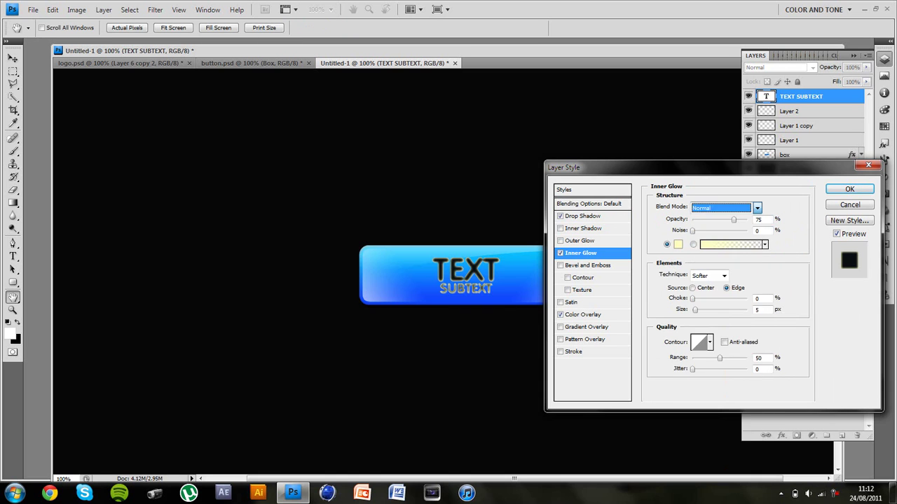
click(677, 244)
click(624, 342)
key(Return)
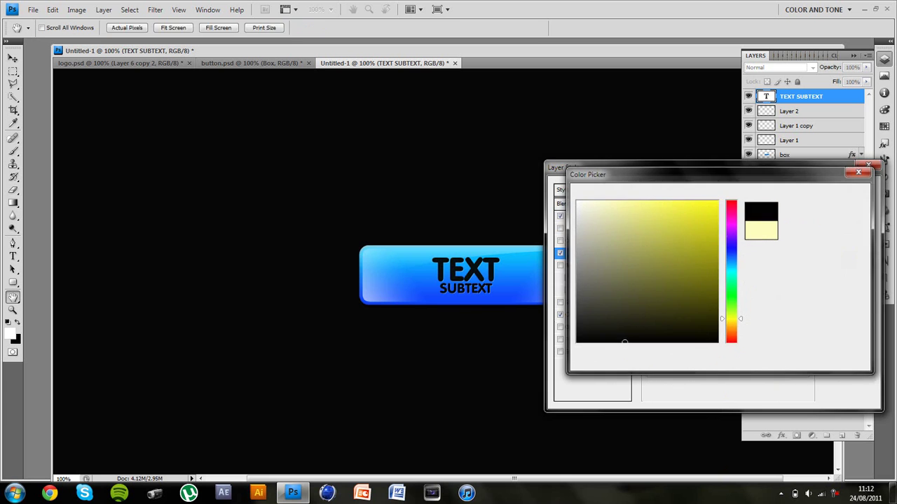
key(Return)
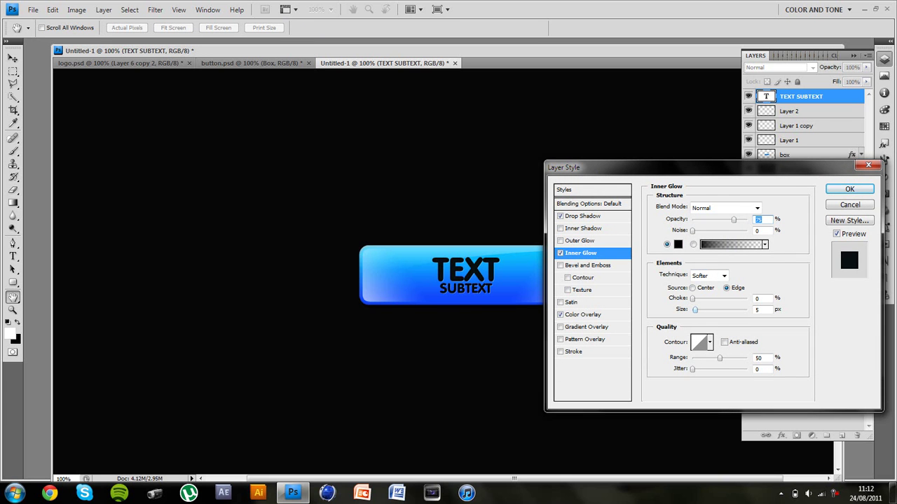
key(shift+Down)
key(shift+Down)
Step: Add an Inner Shadow to the text, apply the layer style and nudge the text down one pixel
key(ctrl+2)
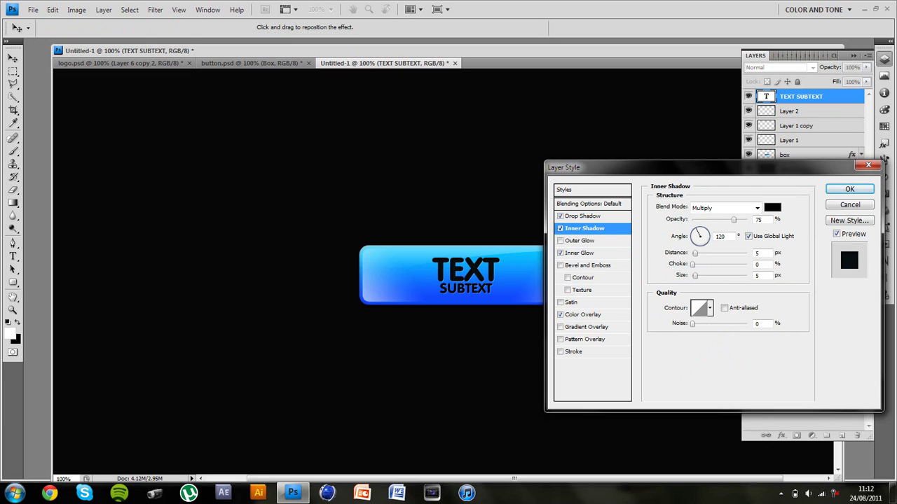
key(shift+Down)
key(shift+Down)
key(shift+Down)
key(Return)
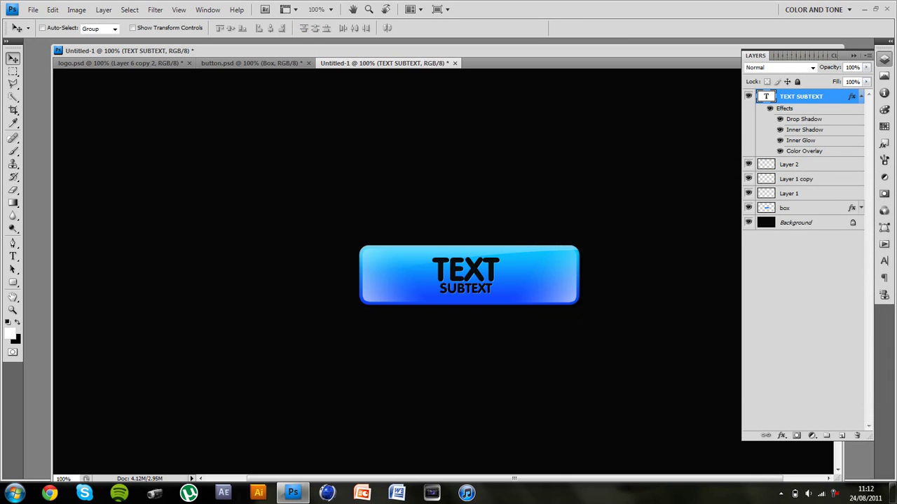
key(Down)
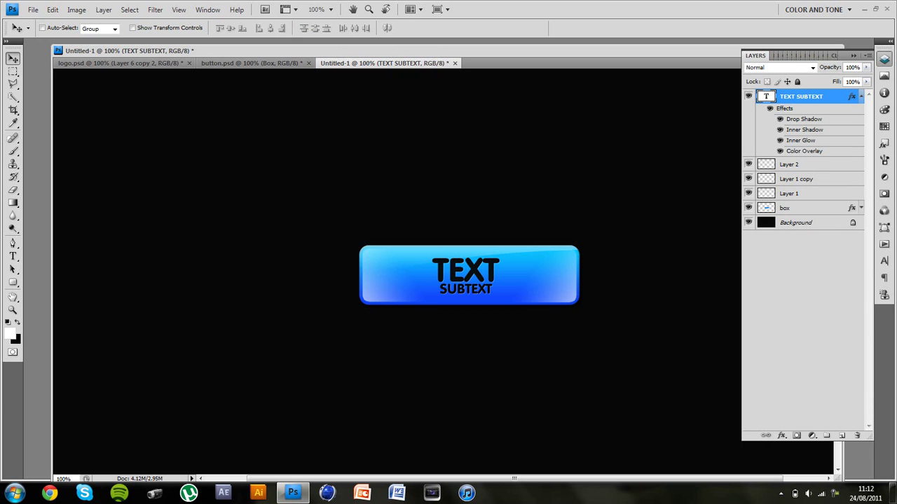
Step: Examine the Icon group in button.psd, toggling its Gradient and lower Glare layers off and on, then return to Untitled-1
click(885, 59)
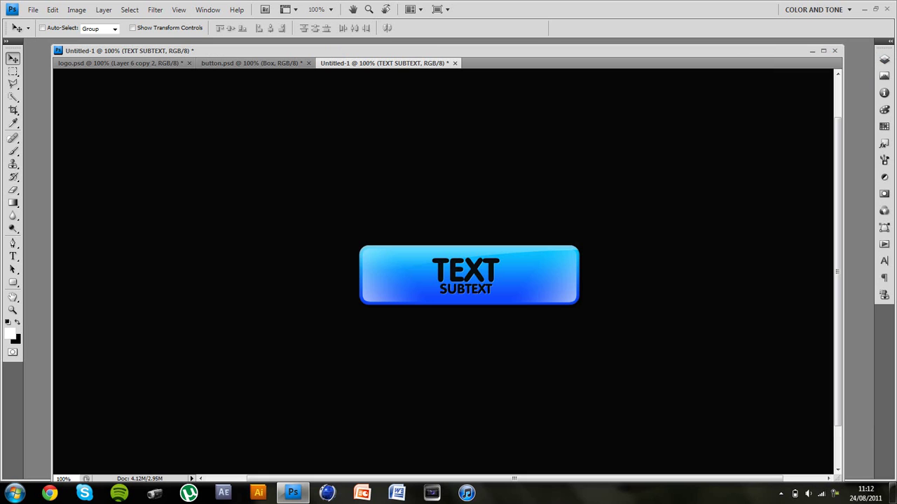
click(251, 63)
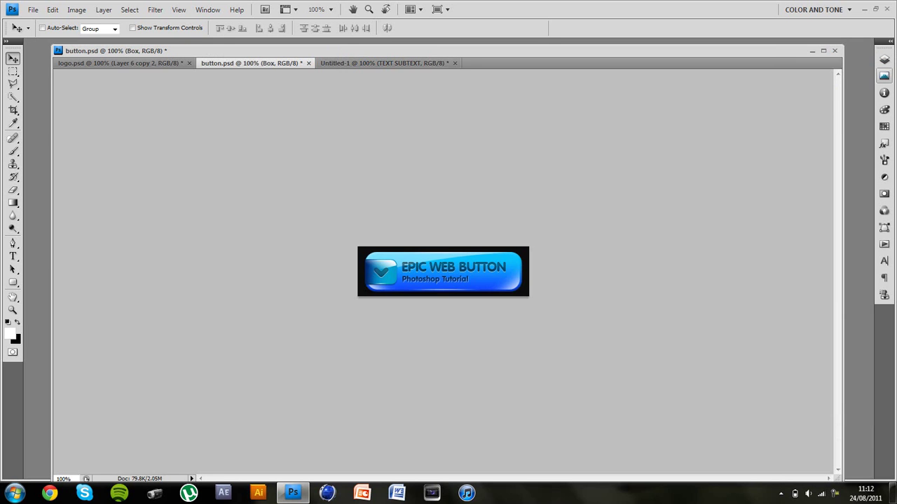
click(884, 76)
click(884, 59)
click(760, 95)
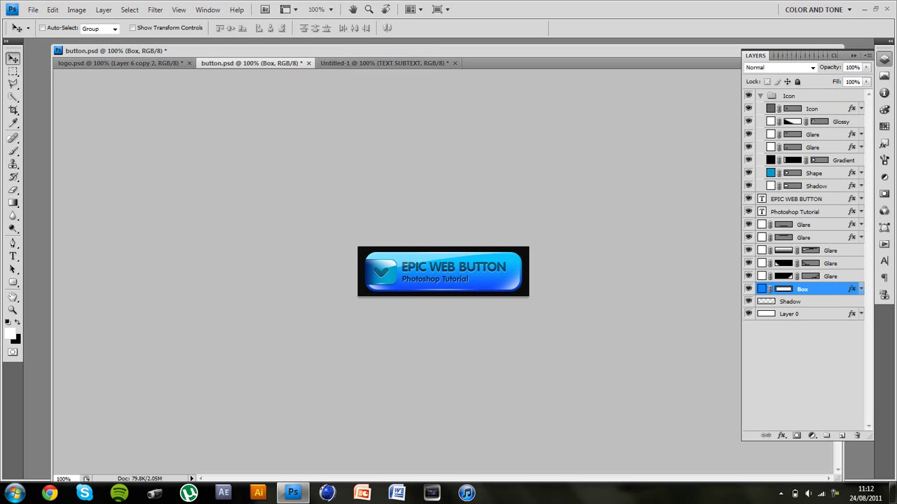
click(748, 159)
click(748, 159)
click(748, 147)
click(748, 147)
click(885, 59)
click(384, 63)
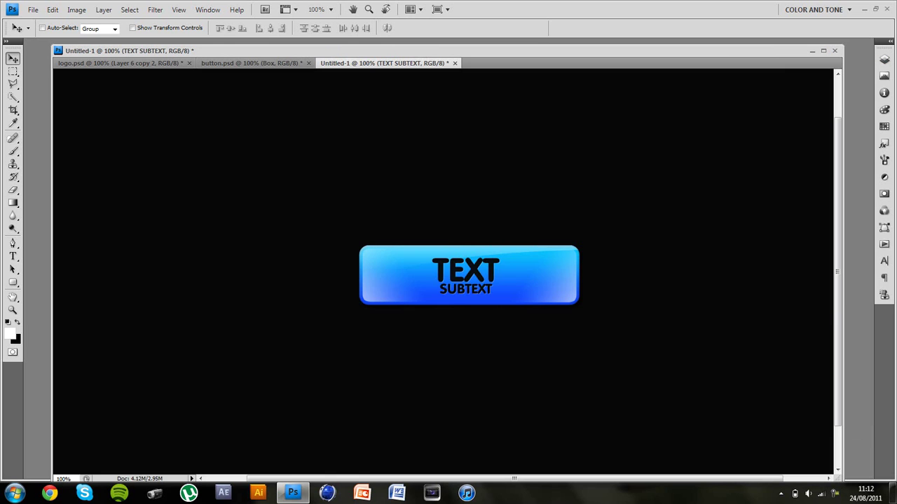
click(884, 59)
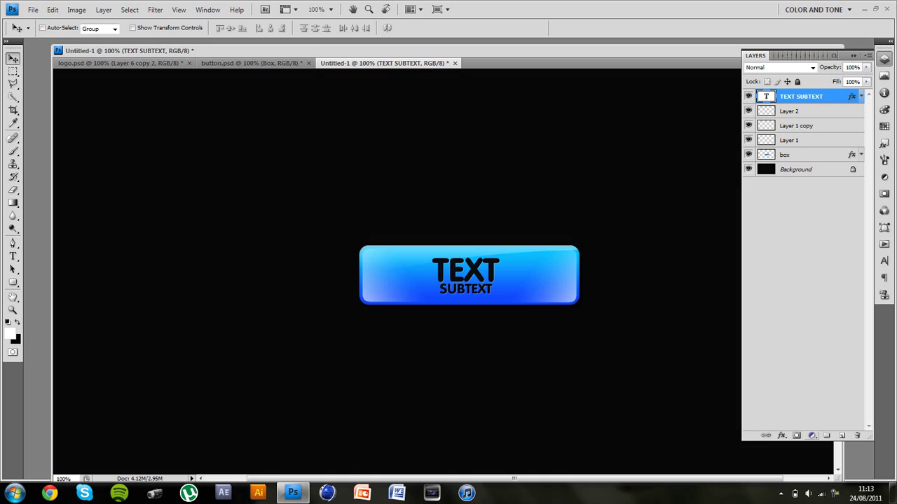
Step: Add a new layer above the text and draw a straight horizontal path just inside the button's upper edge
click(842, 436)
key(p)
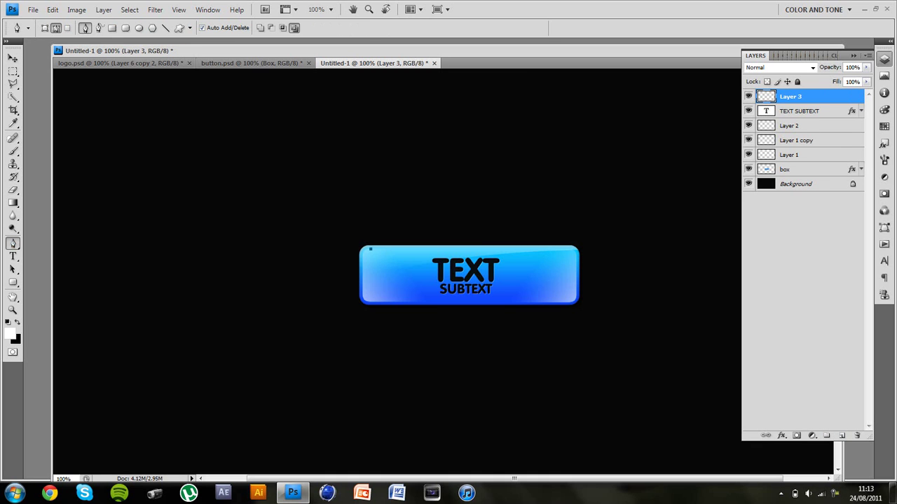
click(568, 249)
Step: Stroke the path in white with the Brush and Simulate Pressure enabled, and delete the path
right_click(542, 288)
key(Escape)
key(b)
key(p)
right_click(262, 261)
click(301, 338)
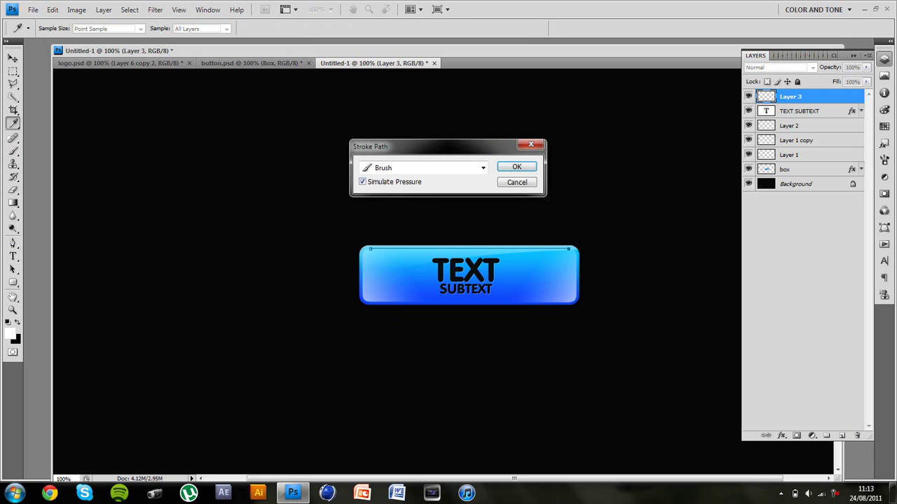
click(516, 167)
right_click(473, 224)
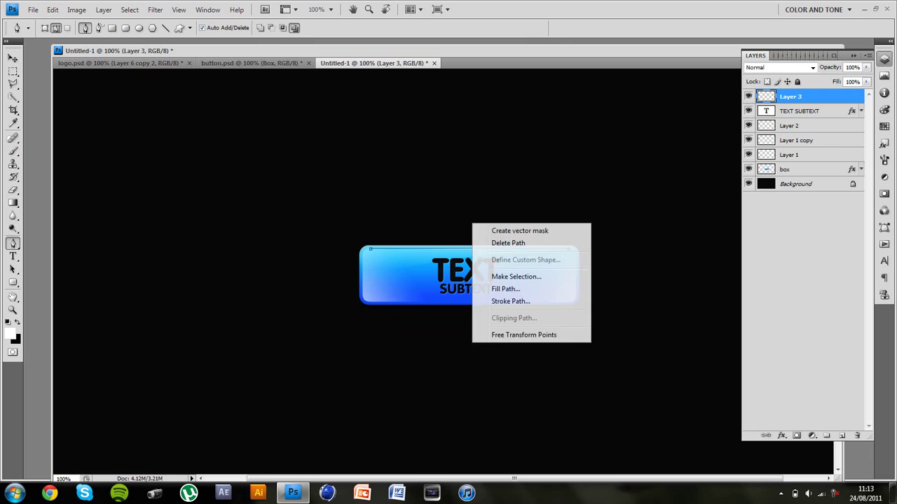
click(508, 243)
key(v)
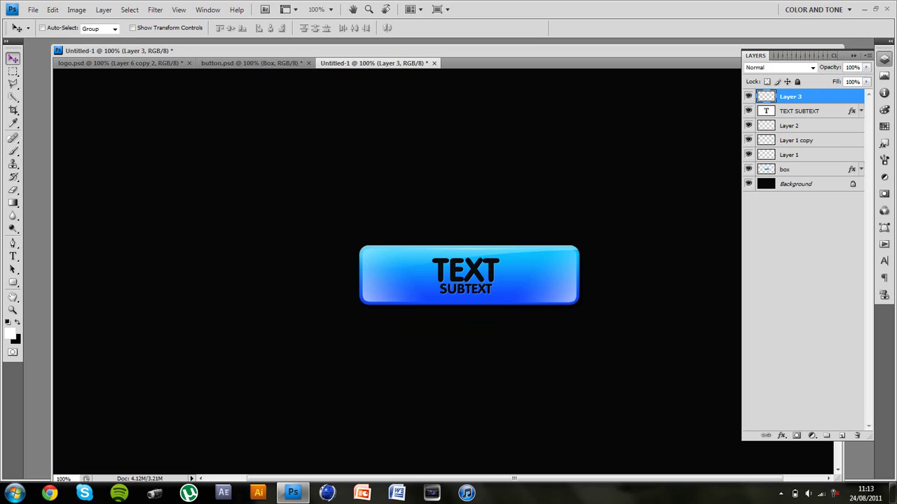
Step: Duplicate the highlight line's layer and move the copy straight down to the button's lower inner edge
key(ctrl+j)
key(shift+Down)
key(shift+Down)
key(shift+Down)
key(shift+Down)
key(shift+Down)
key(shift+Down)
key(shift+Down)
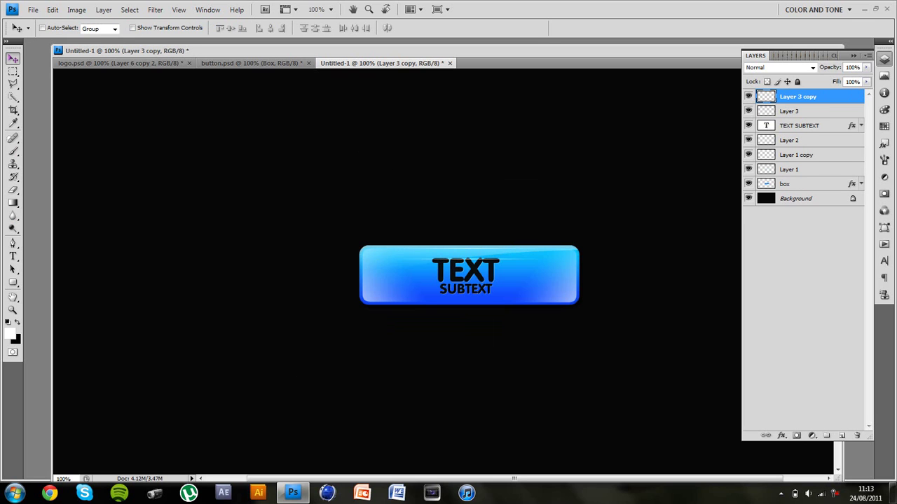
key(shift+Down)
key(shift+Down)
key(shift+Down)
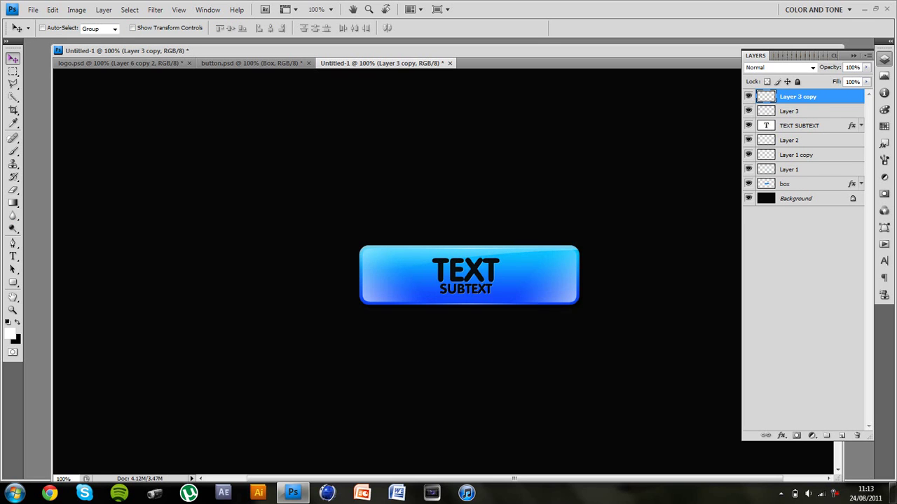
key(Down)
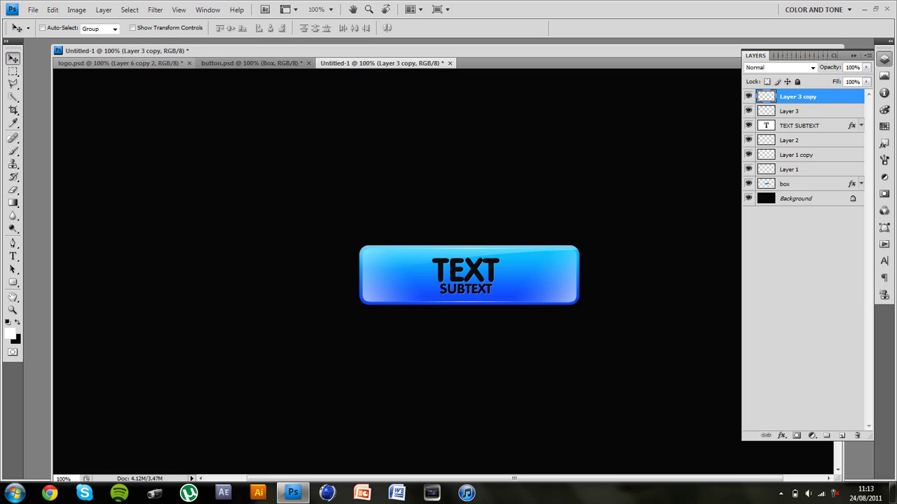
Step: Add a white Outer Glow to the lower highlight line with blend mode Normal and size 3 px
double_click(824, 97)
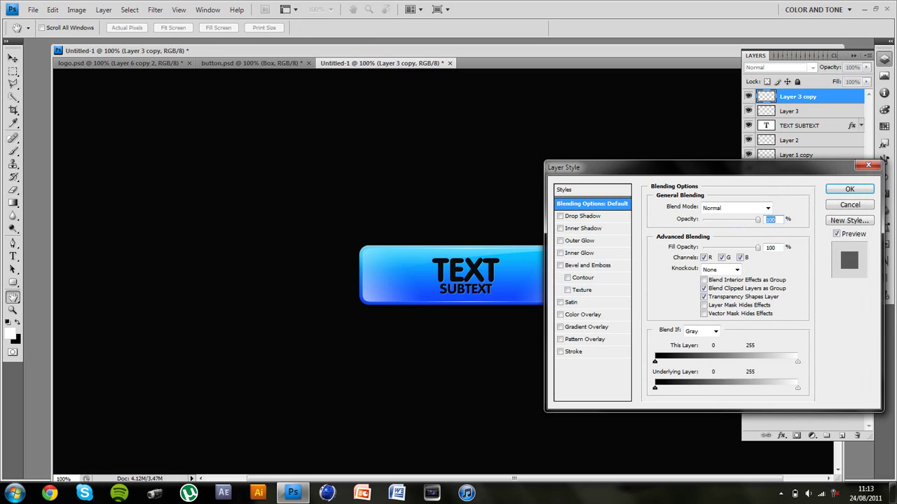
click(581, 240)
click(725, 208)
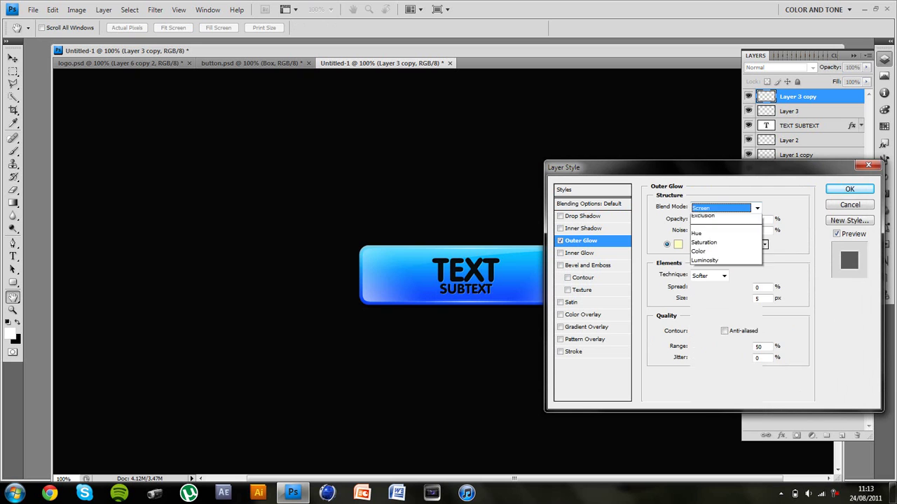
click(722, 209)
click(677, 245)
click(576, 201)
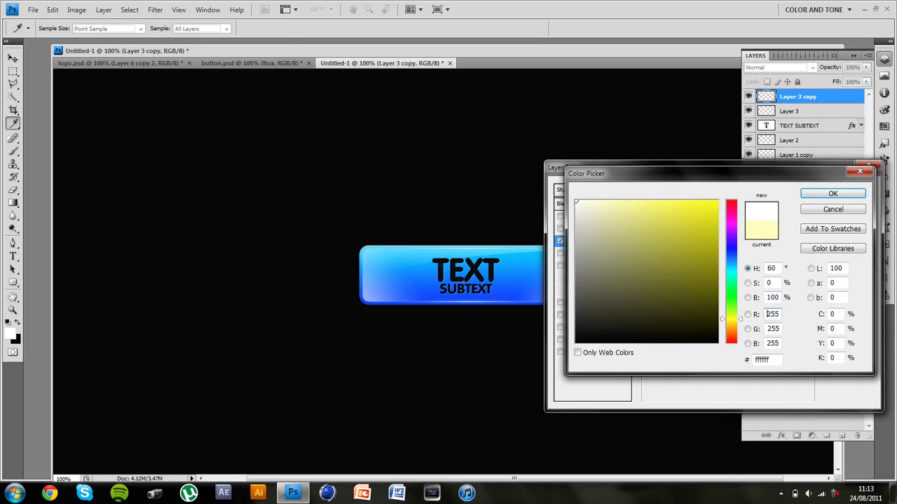
key(Return)
drag(695, 298, 693, 298)
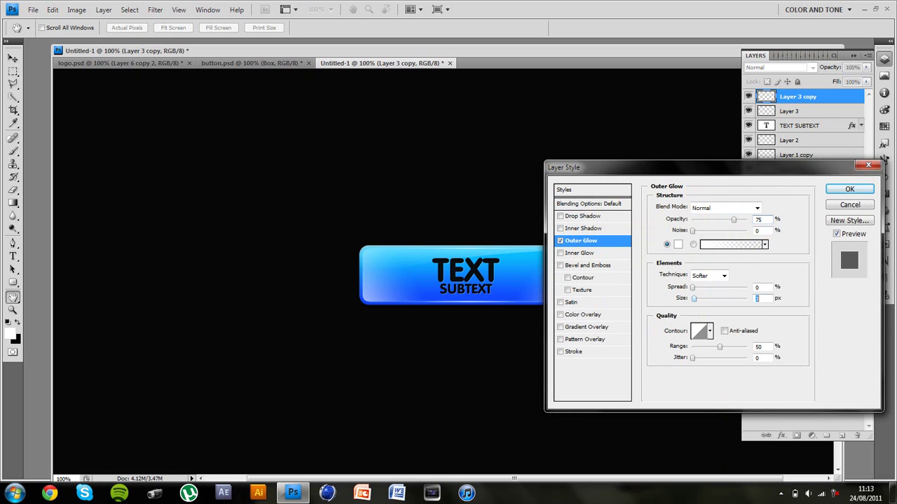
key(Return)
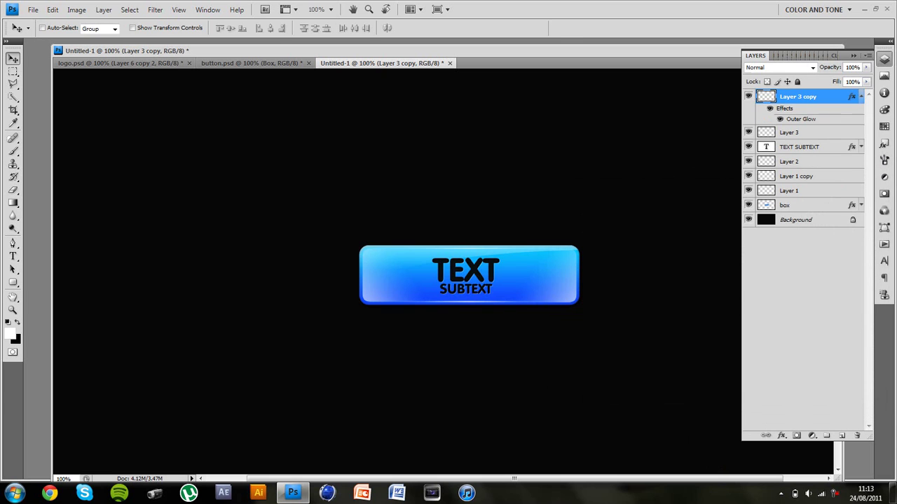
Step: Copy the layer style from Layer 3 copy and paste it onto Layer 3
right_click(813, 99)
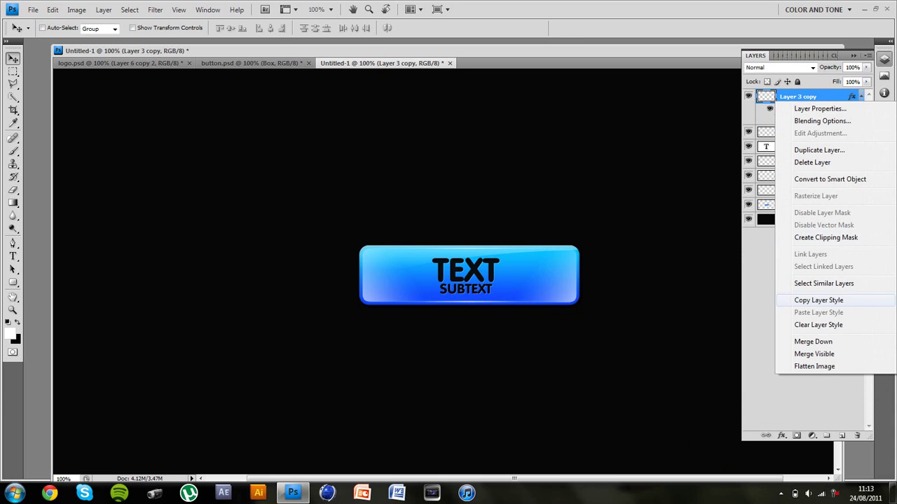
click(818, 300)
right_click(813, 132)
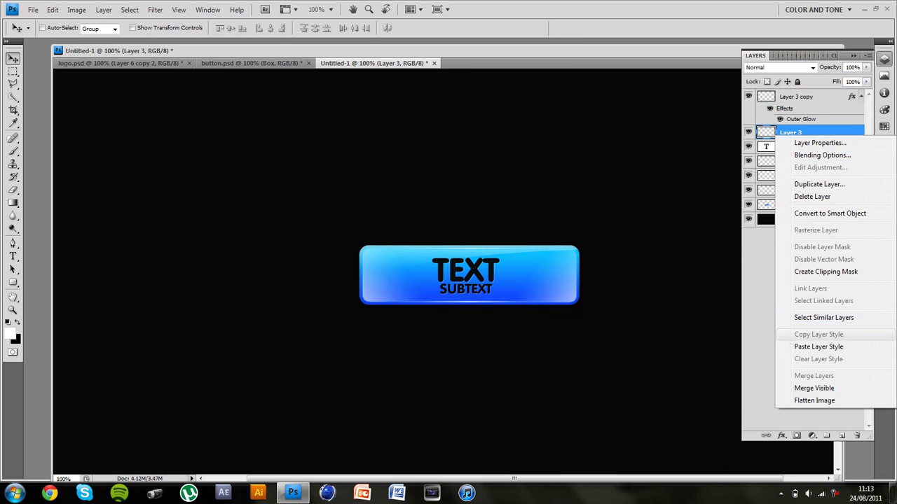
click(819, 347)
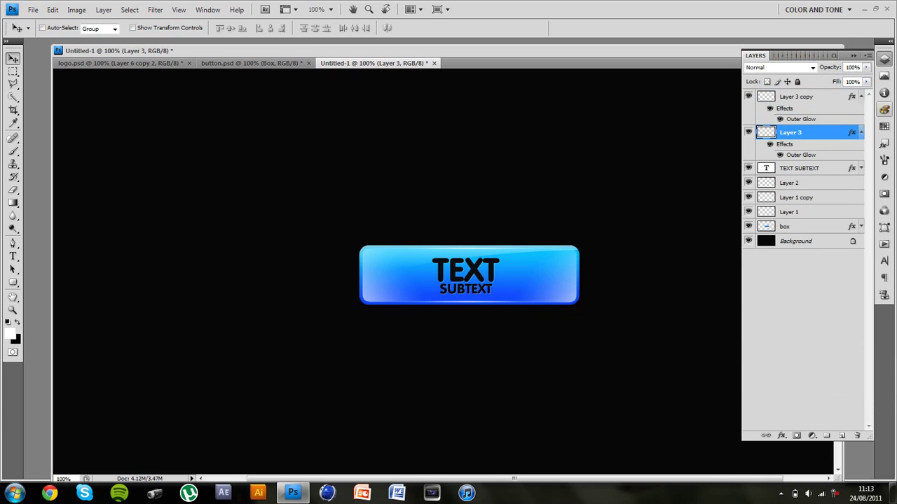
click(885, 58)
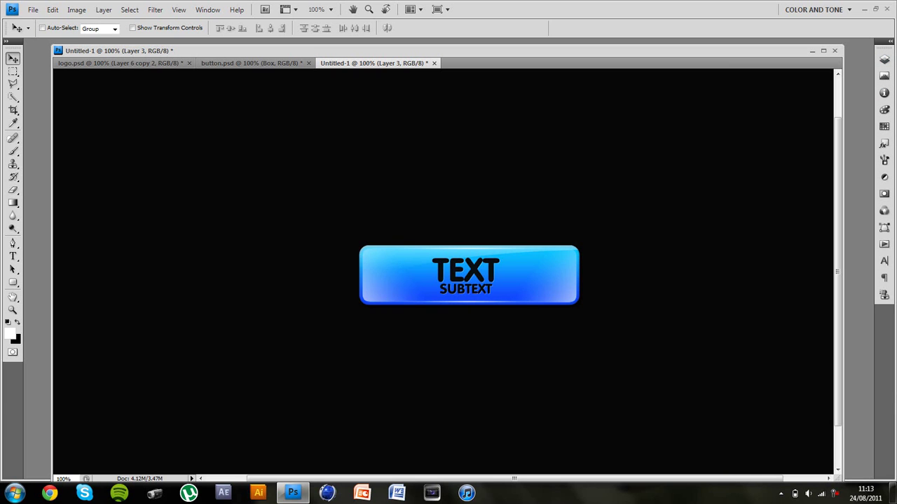
key(ctrl+minus)
key(ctrl+minus)
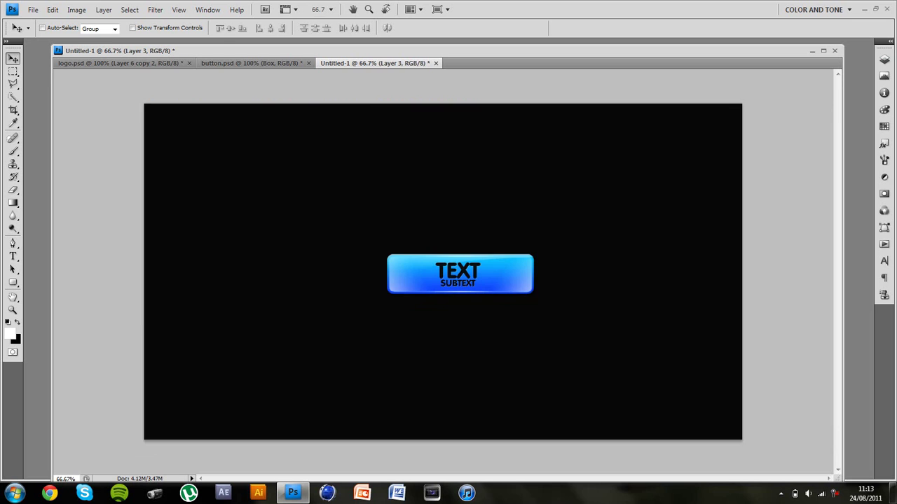
key(ctrl+plus)
right_click(835, 494)
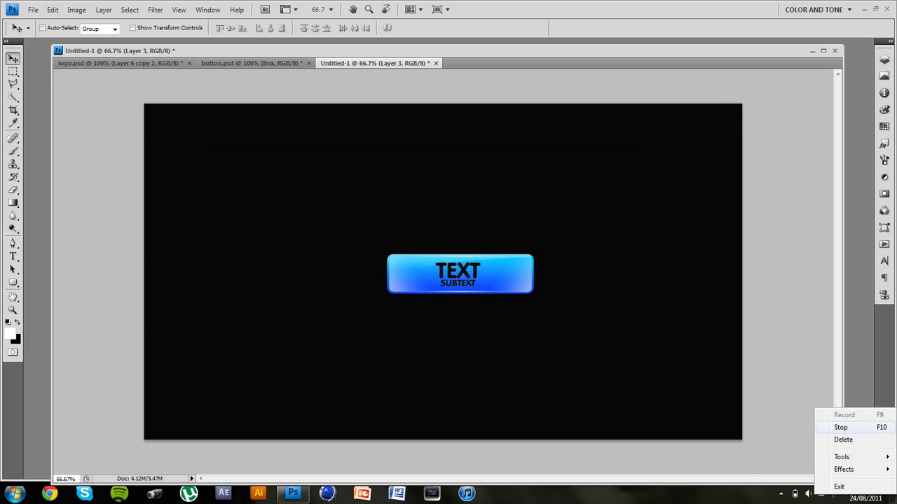